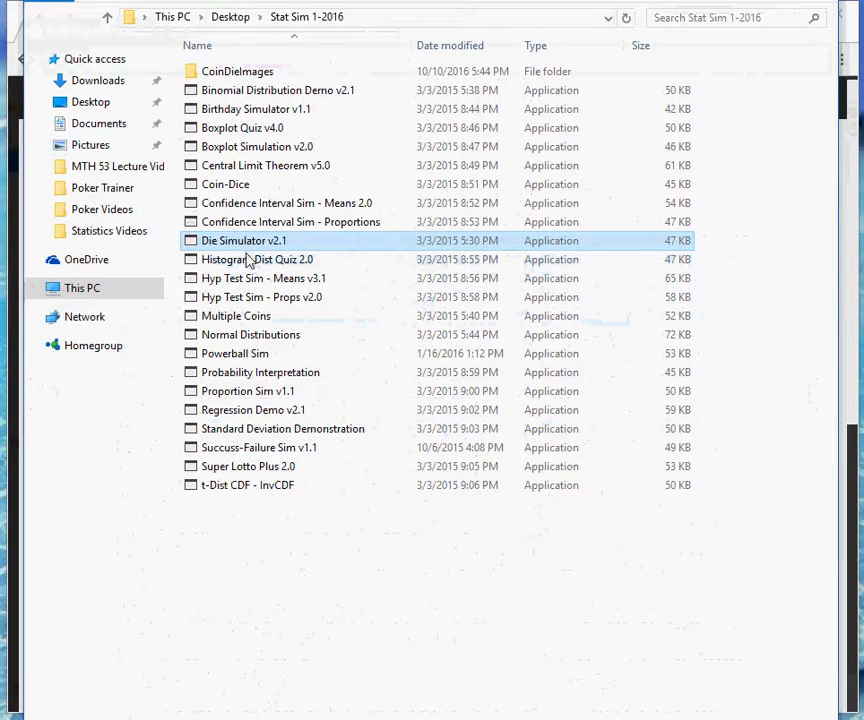
Launch Die Simulator v2.1 from the Stat Sim 1-2016 folder and enter "Your Name here" as the name.
double_click(243, 241)
drag(96, 46, 474, 141)
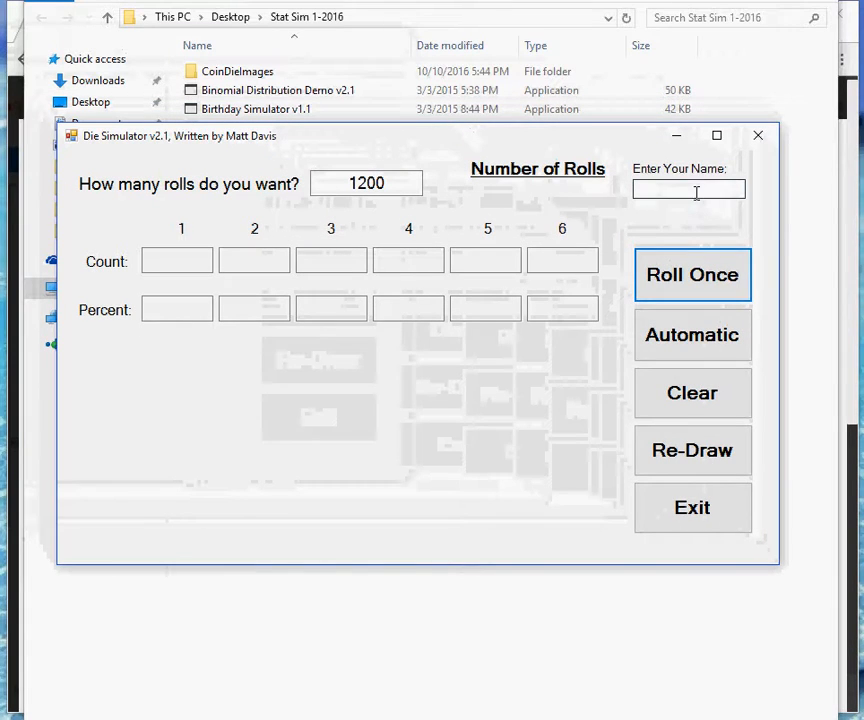
click(696, 192)
text(You)
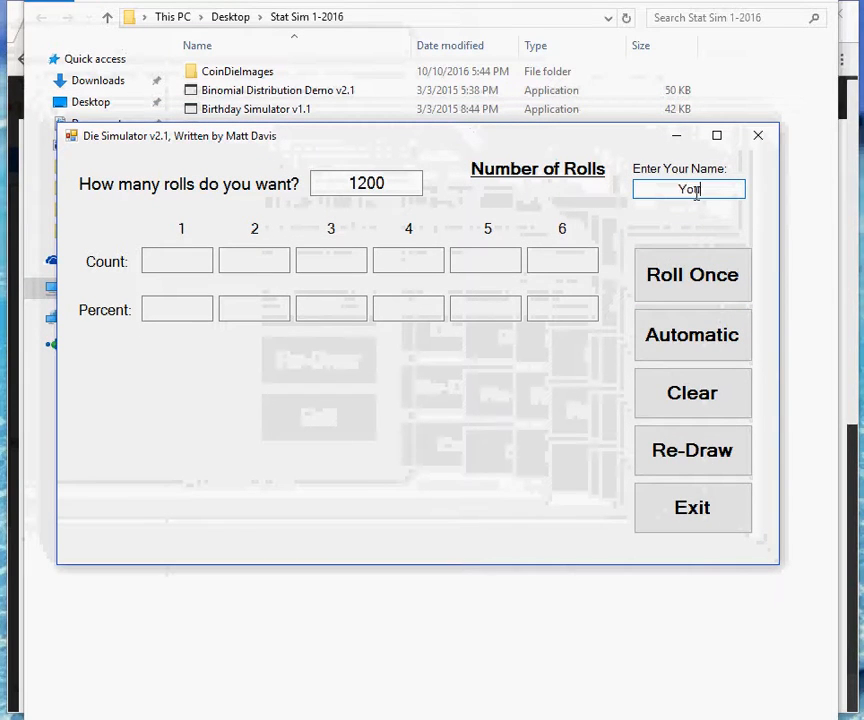
text(r Name here)
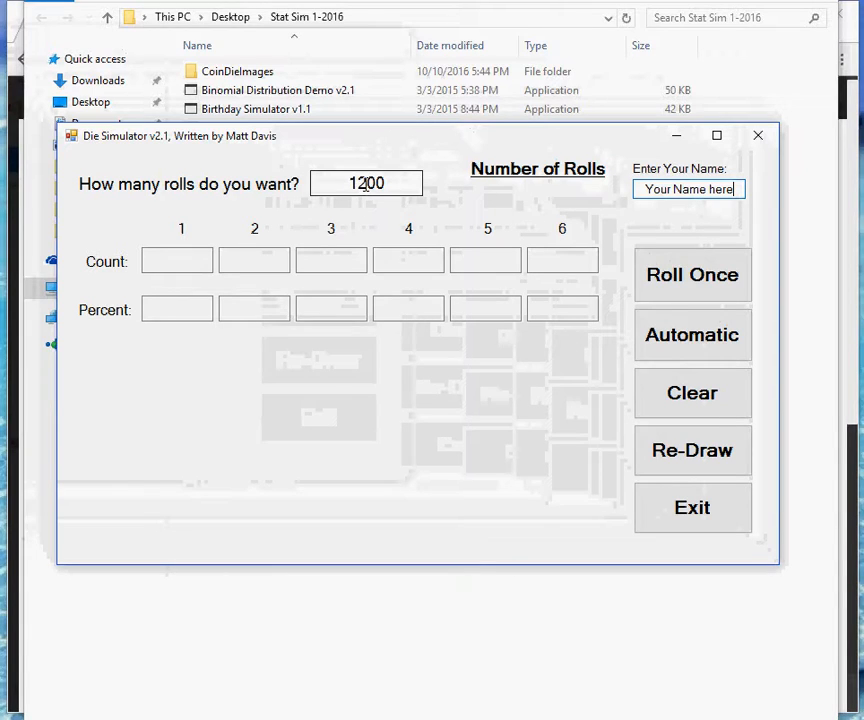
Set the number of rolls in the Die Simulator to 1500.
click(366, 185)
double_click(366, 183)
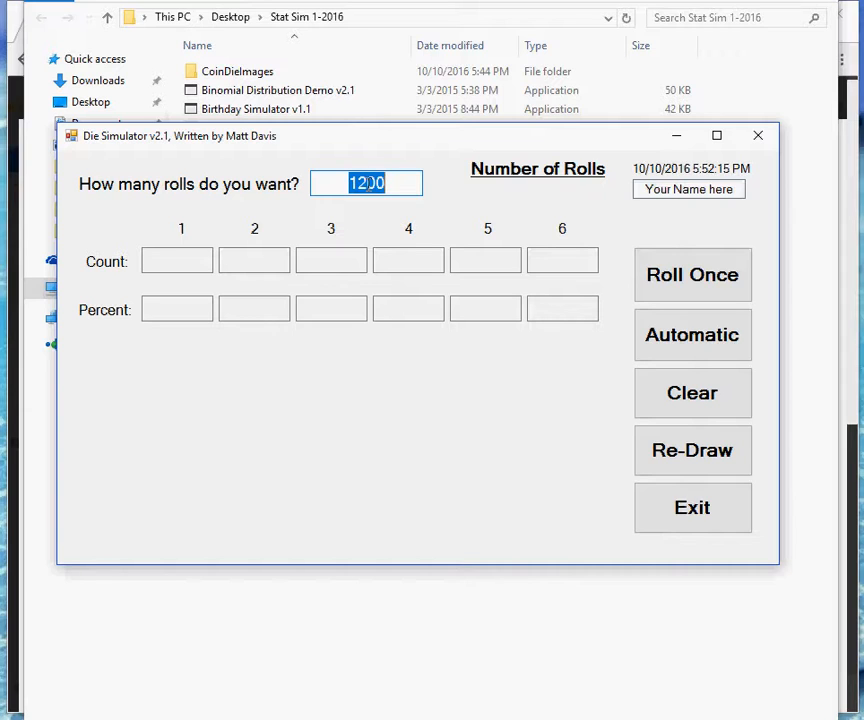
text(1500)
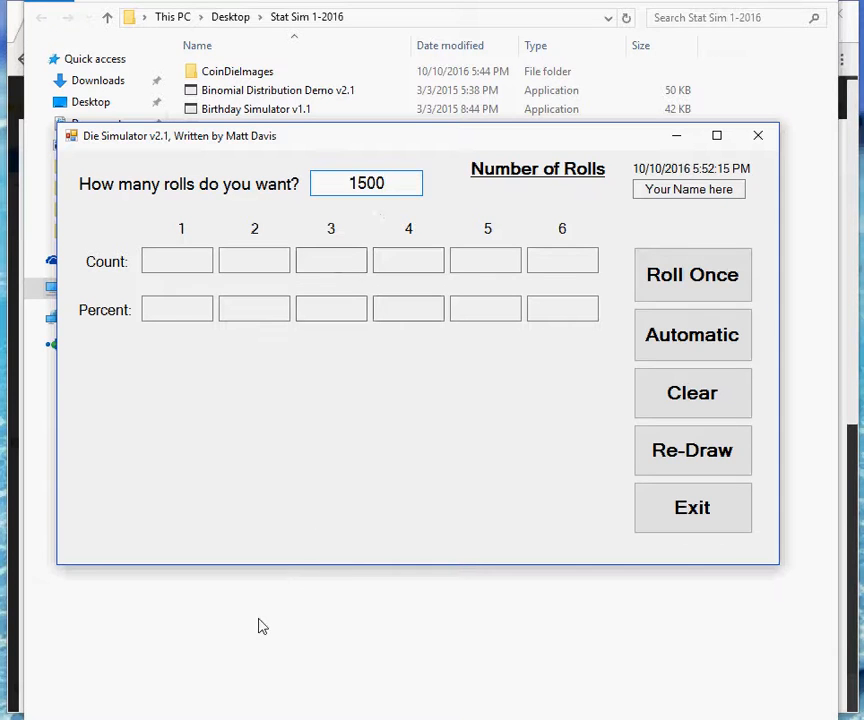
Switch to the Ch 5 SC Proj.pdf instructions in the browser and highlight the sample size in part a of problem 1.
click(738, 1)
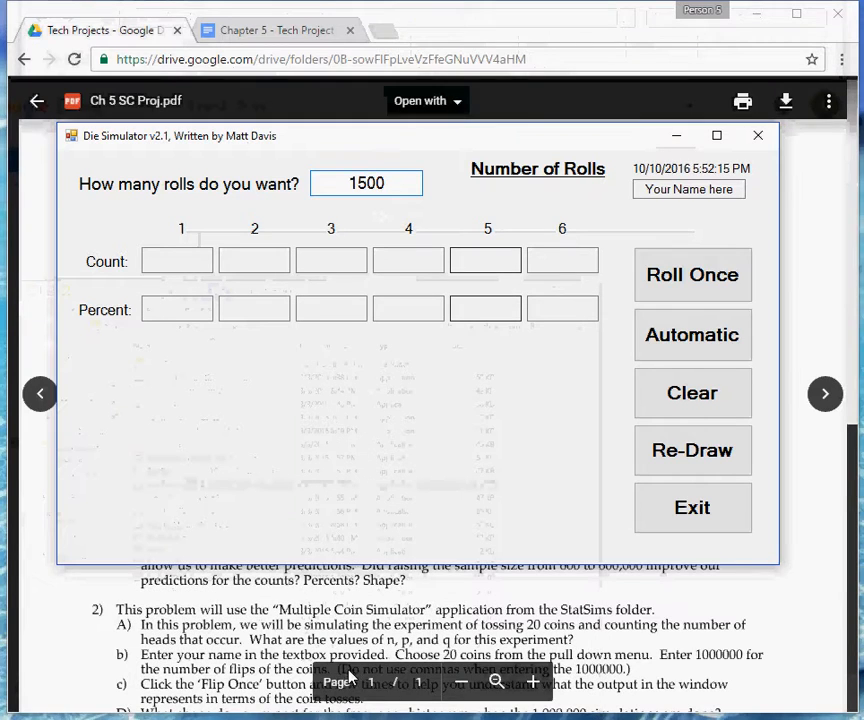
click(328, 610)
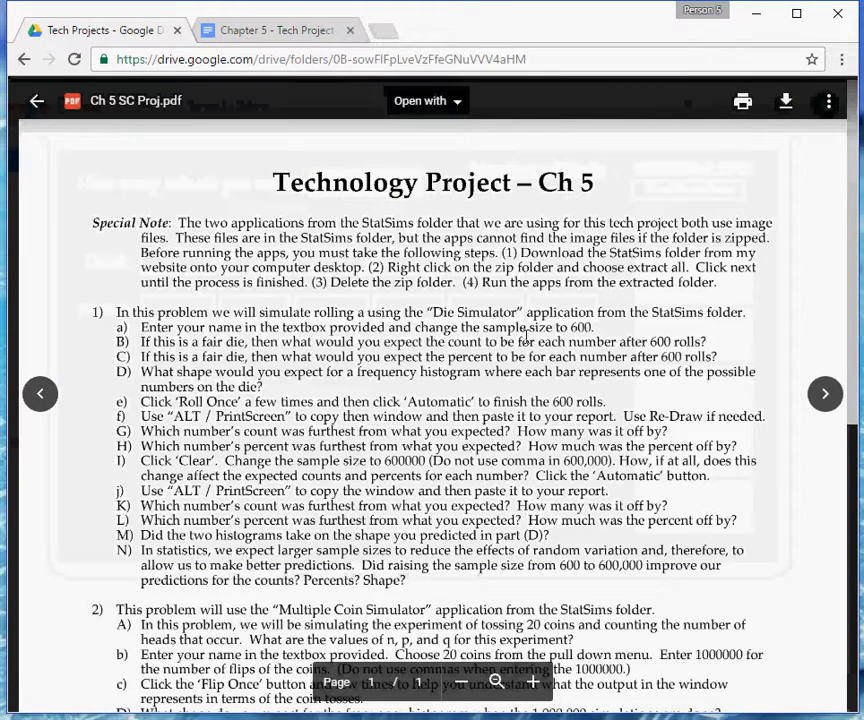
double_click(583, 328)
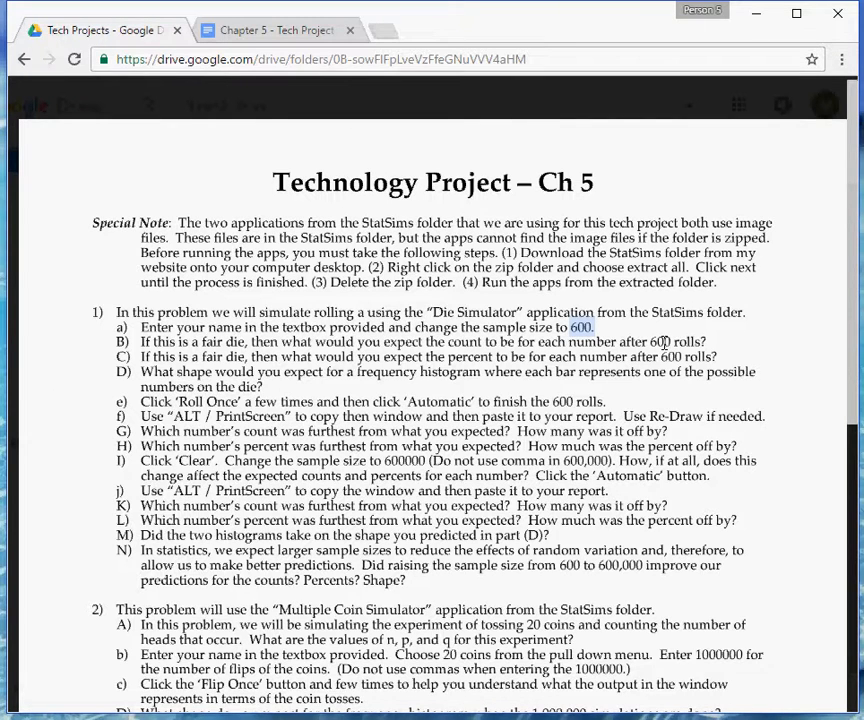
Bring in the Wabbitemu calculator, turn it on, compute 1500/6, and move it back out of view.
drag(862, 66, 416, 78)
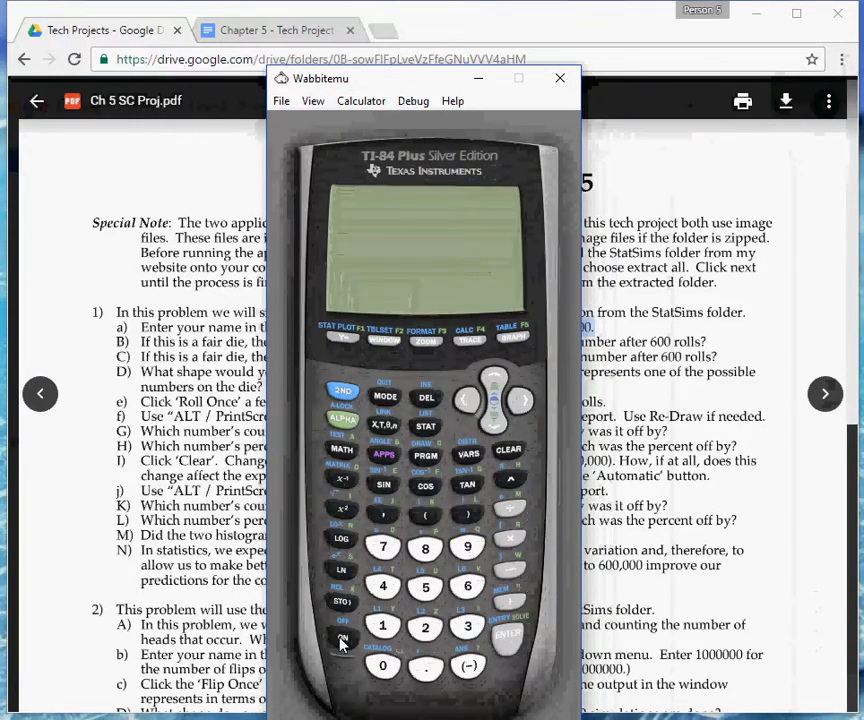
click(342, 642)
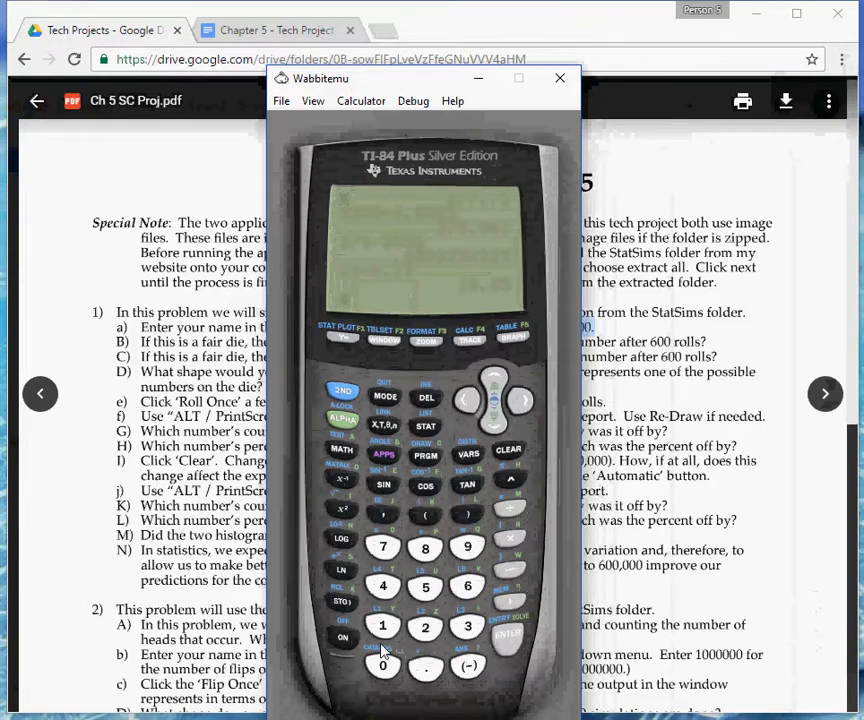
click(382, 626)
click(425, 588)
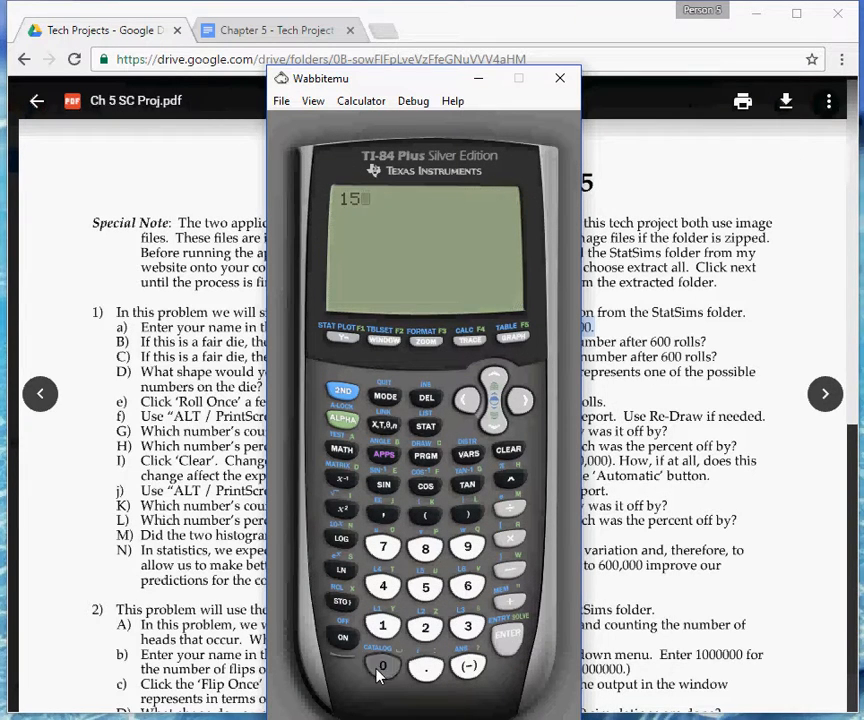
click(382, 666)
click(382, 666)
click(510, 508)
click(467, 587)
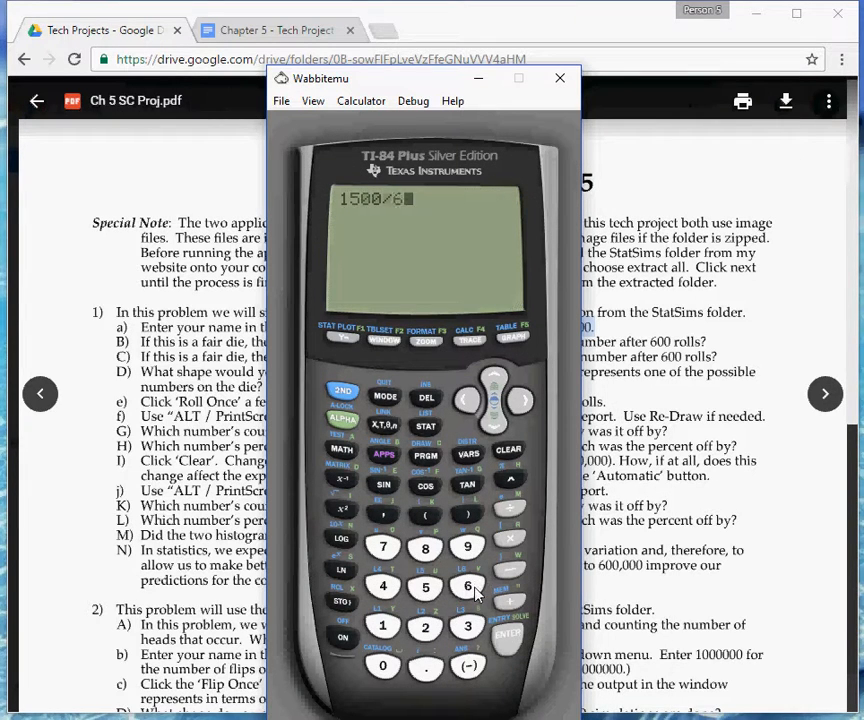
click(509, 638)
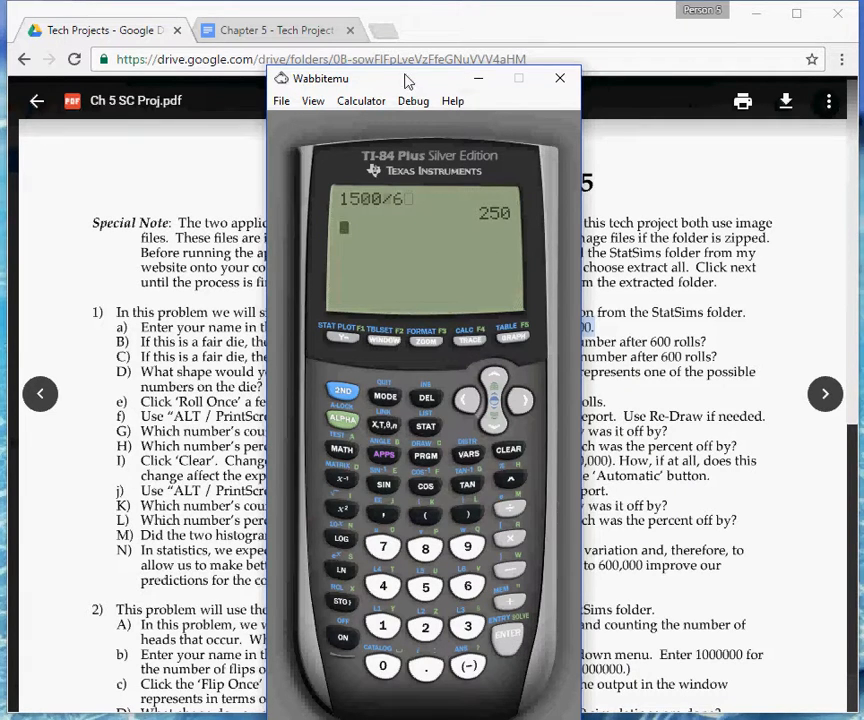
drag(407, 82, 863, 84)
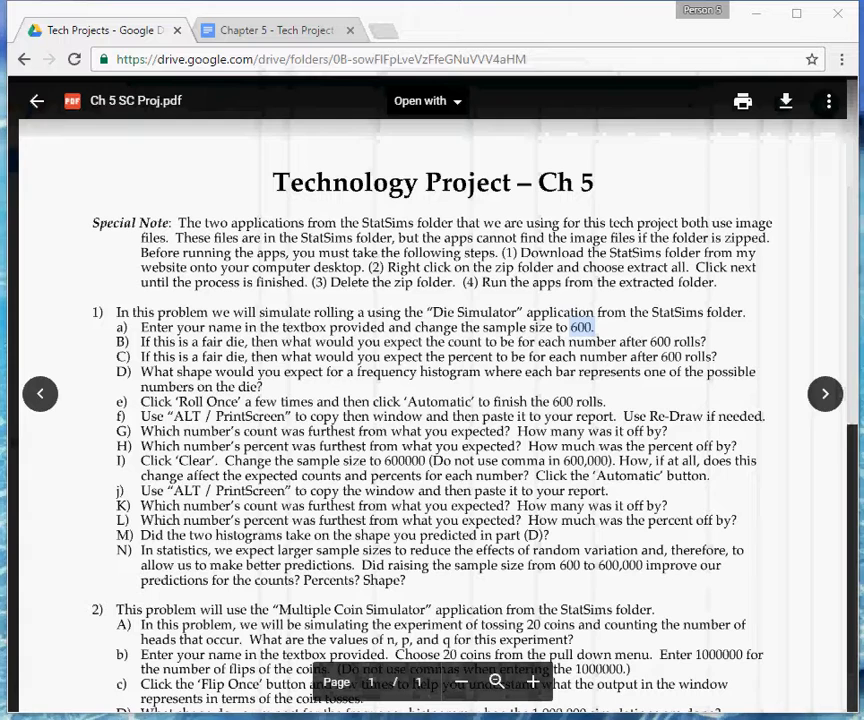
In the Chapter 5 examples document, answer b) with "I expect each number to show up about 250 times. (1500/6)" and indent after c).
click(307, 33)
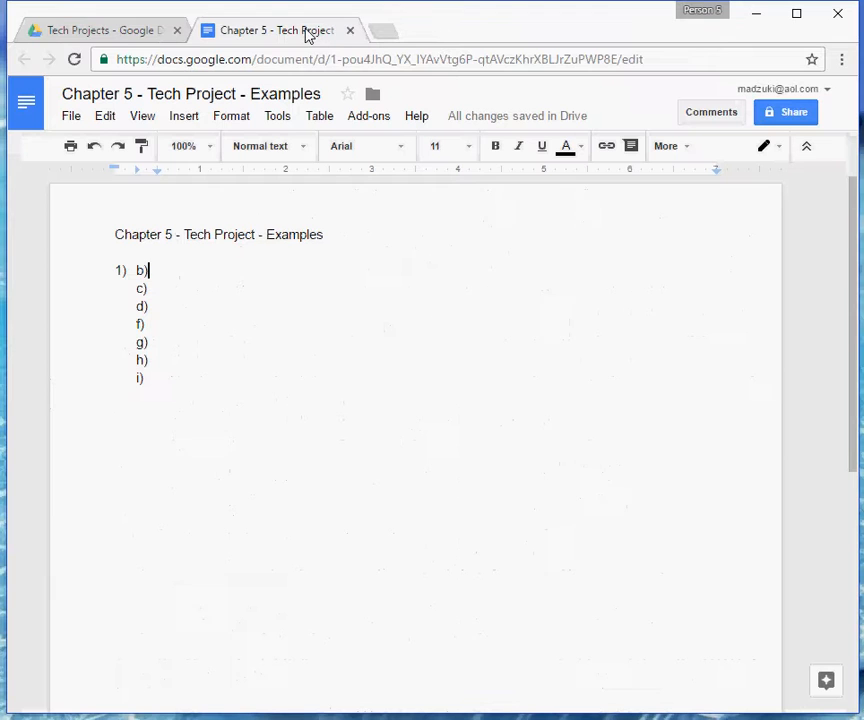
click(201, 268)
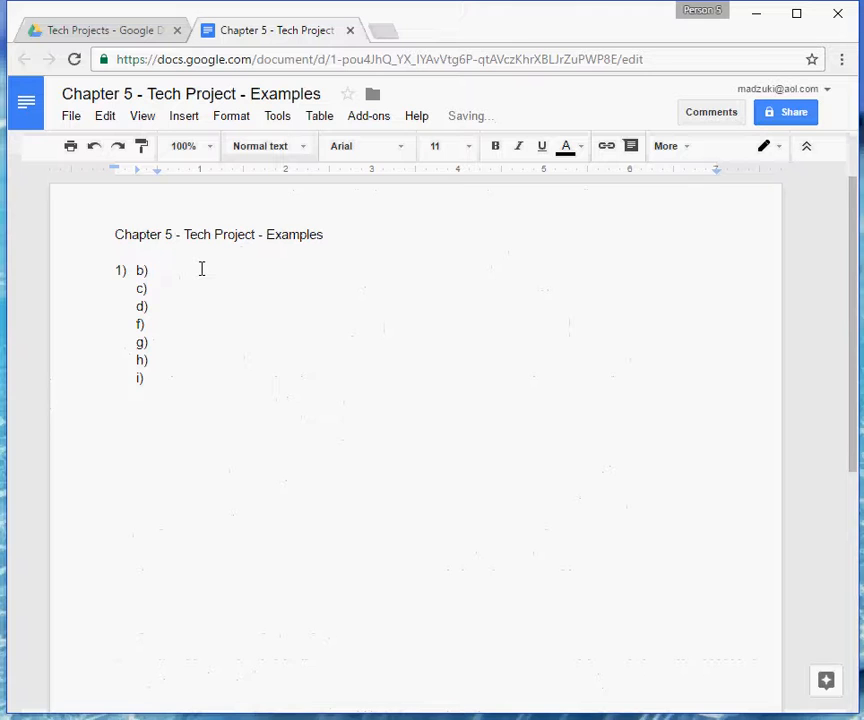
text(I expect each number )
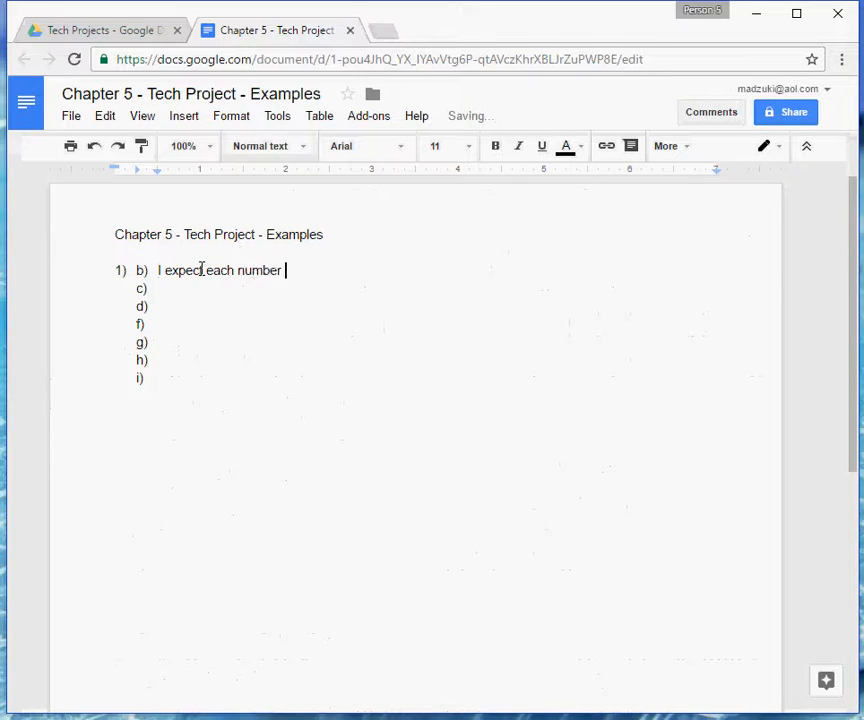
text(to show up abo)
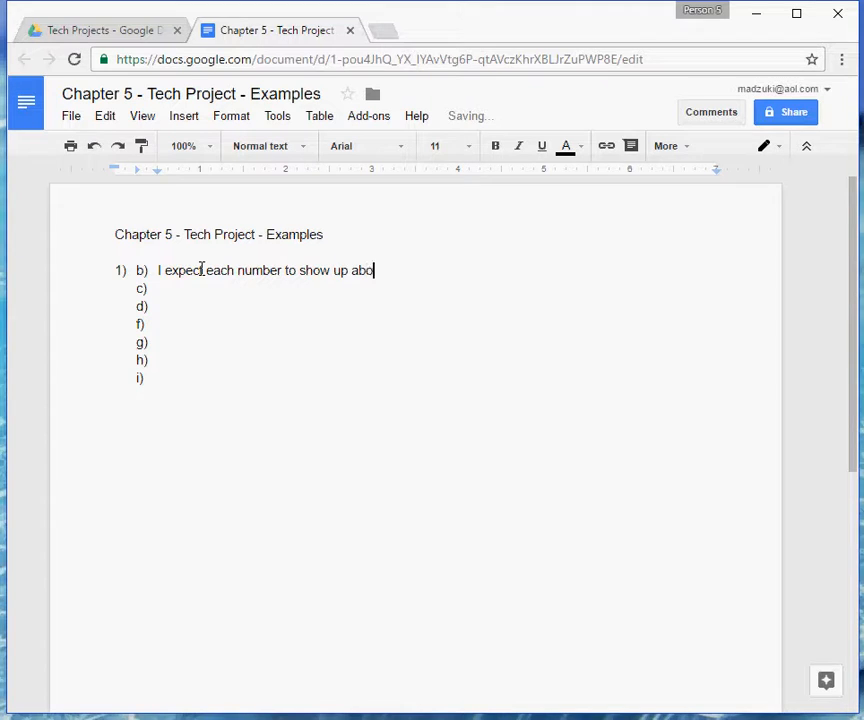
text(ut )
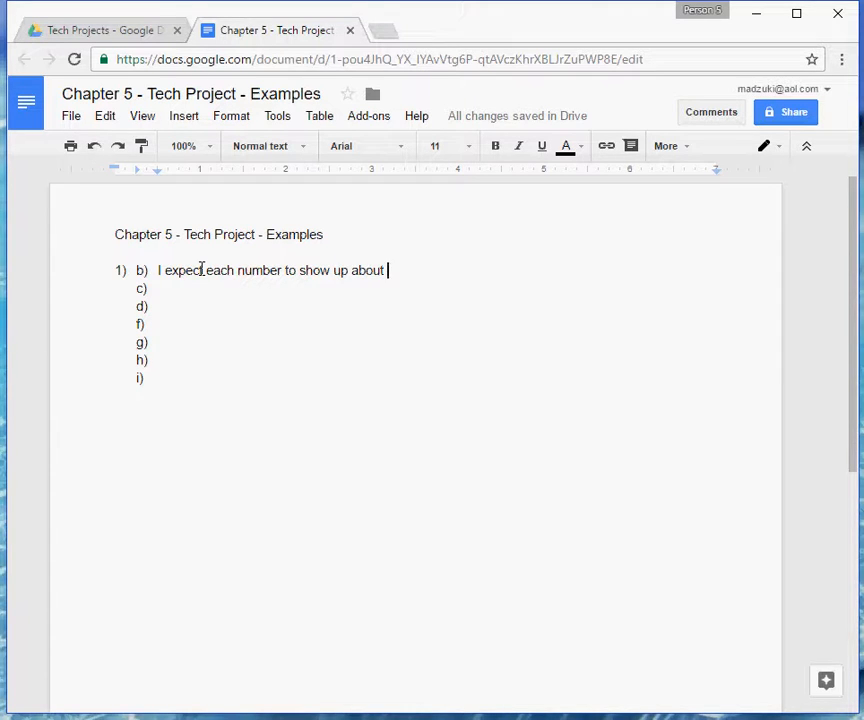
text(250 times)
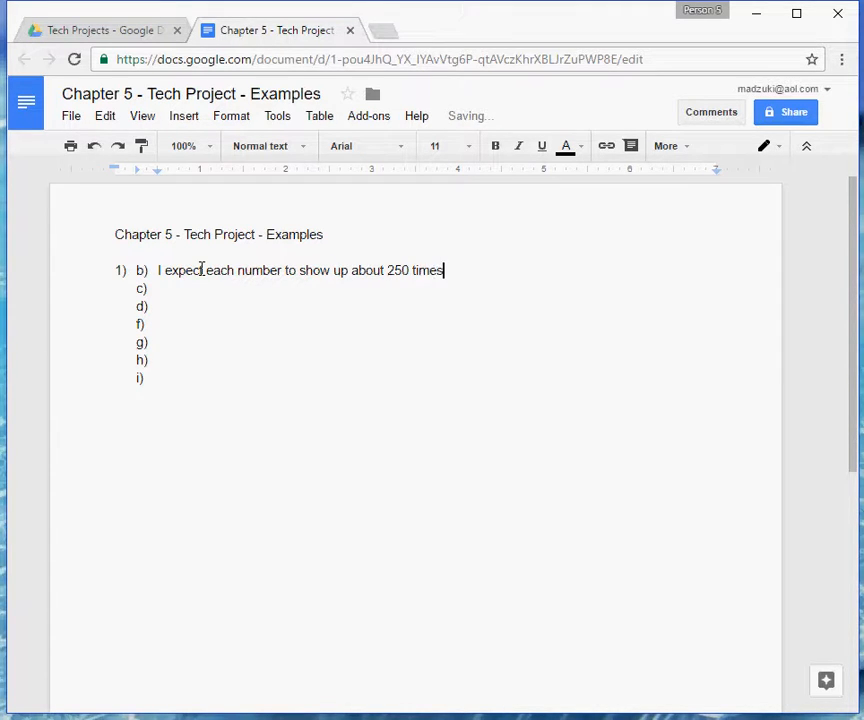
text(. (1500/6))
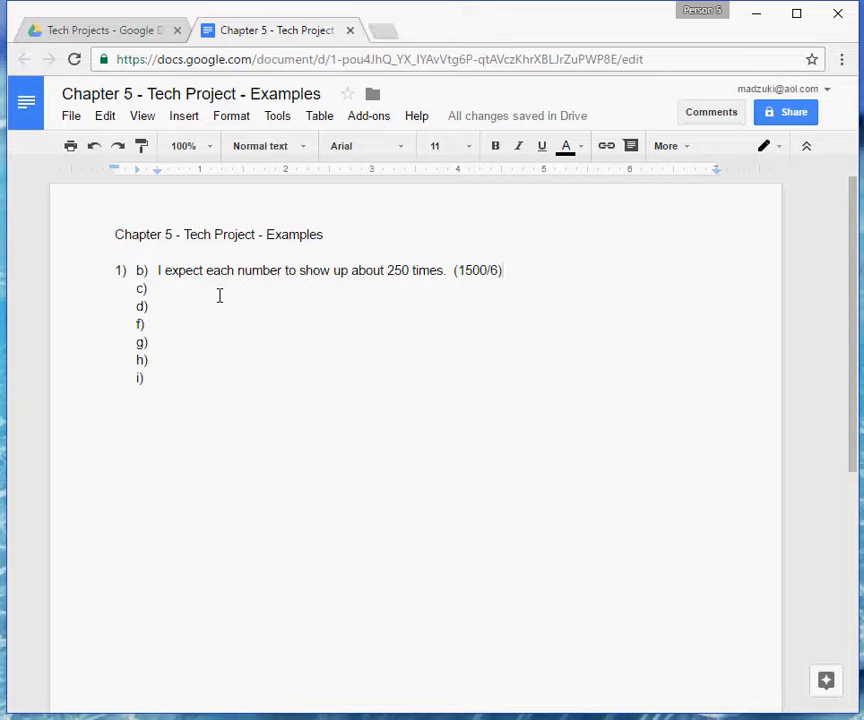
click(228, 286)
key(Tab)
Return to the project instructions, compute 250/1500 on the Wabbitemu calculator, and move the calculator back out of view.
click(118, 33)
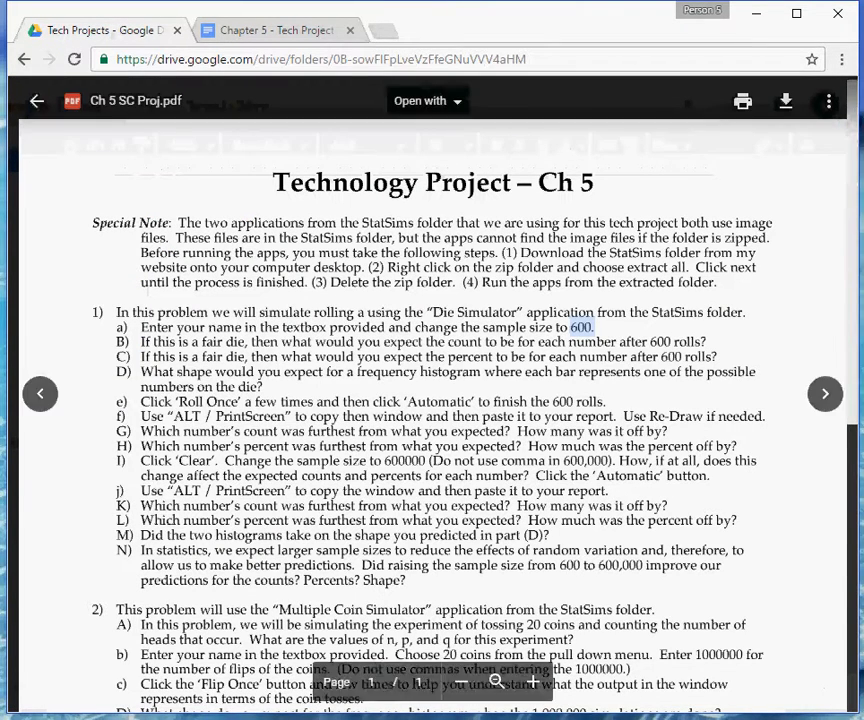
drag(863, 155, 356, 86)
click(368, 632)
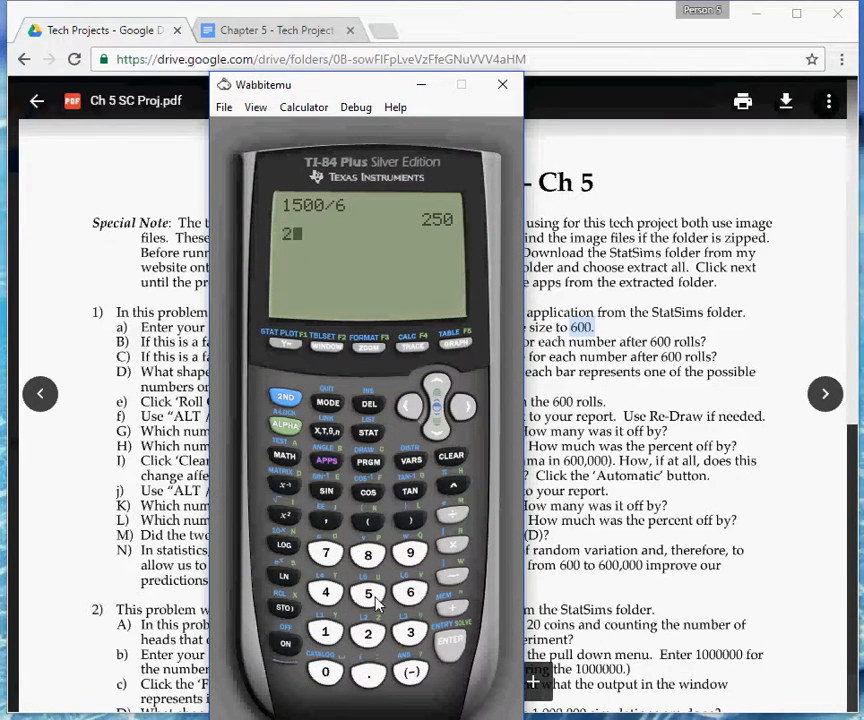
click(370, 597)
click(324, 669)
click(454, 522)
click(325, 632)
click(368, 593)
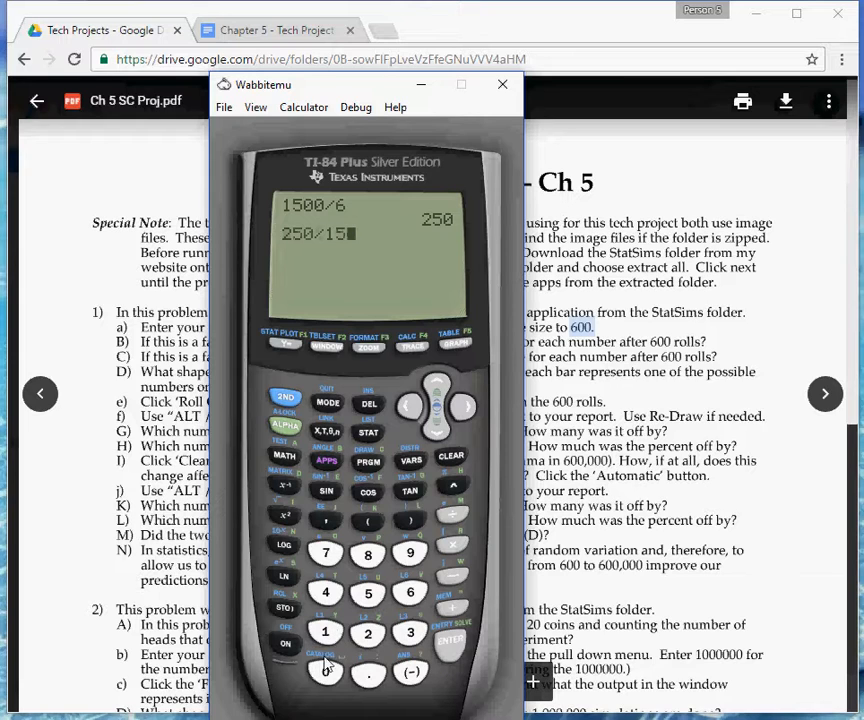
click(325, 668)
click(325, 668)
click(452, 640)
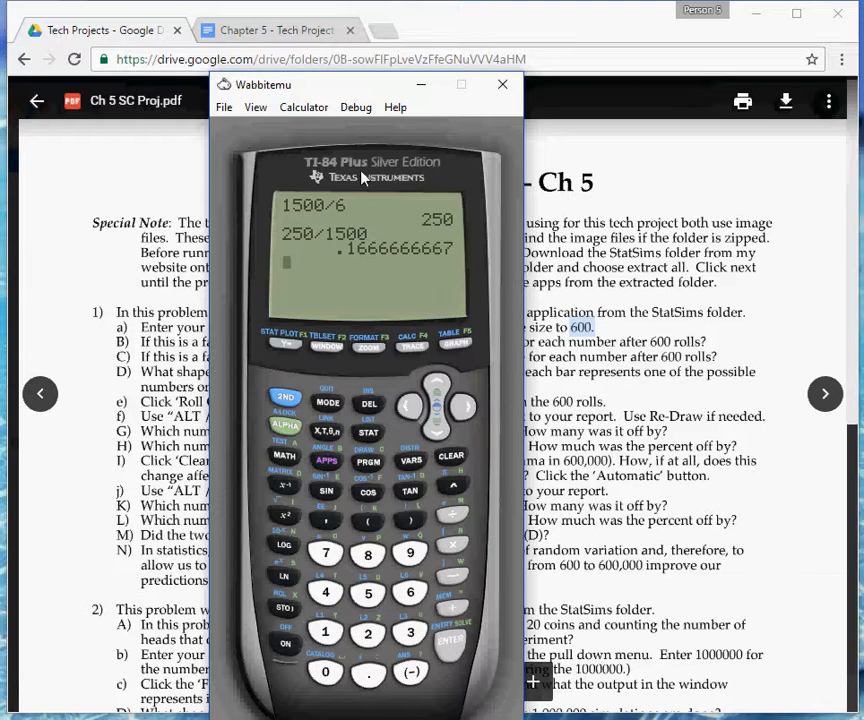
drag(348, 81, 862, 122)
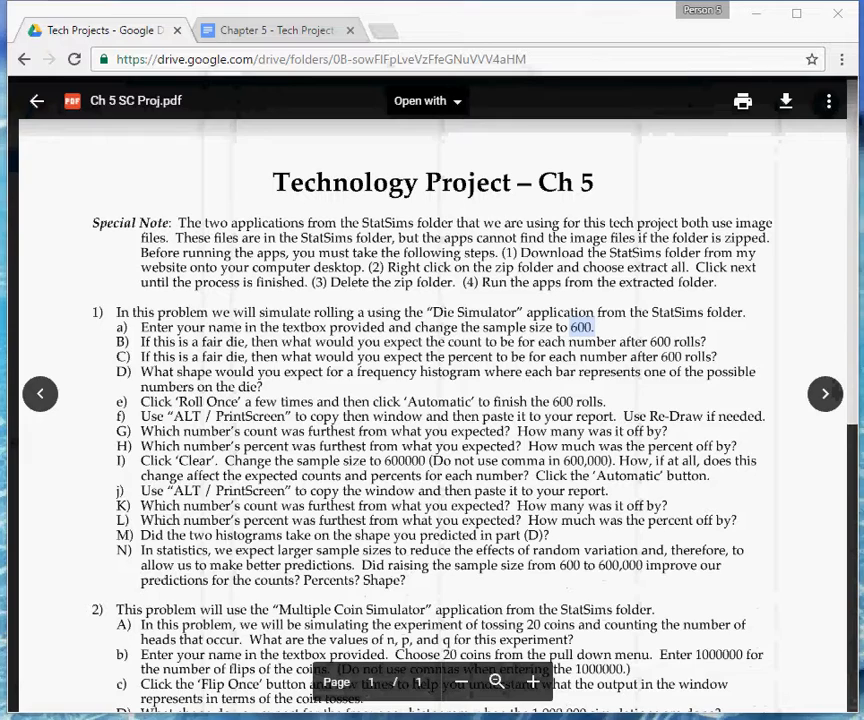
In the examples document, answer c) with "I expect each number to show up about 16.67% of the time.".
click(298, 33)
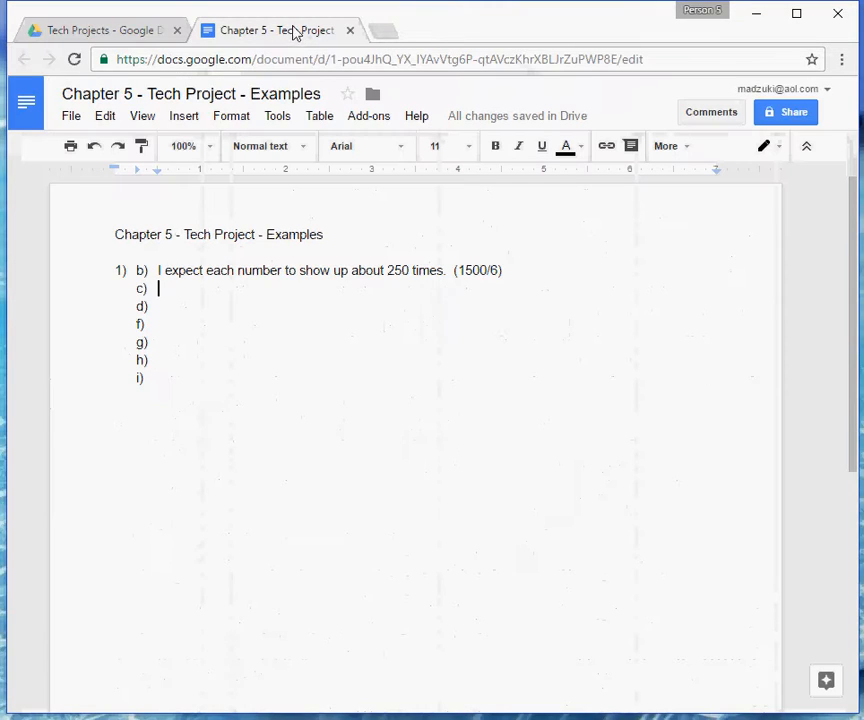
double_click(195, 285)
click(195, 285)
text(I expect e)
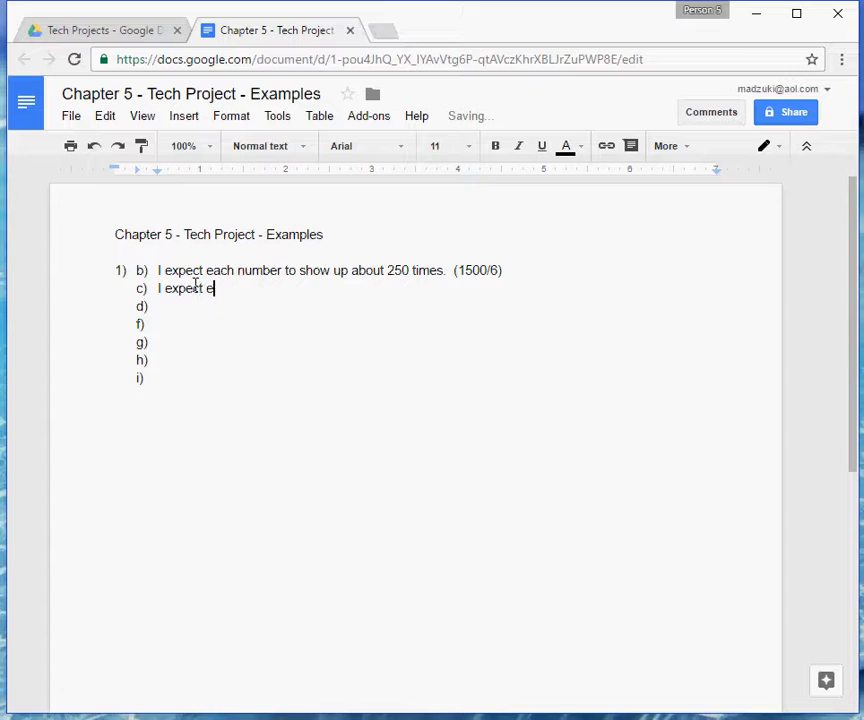
text(ach number to sh)
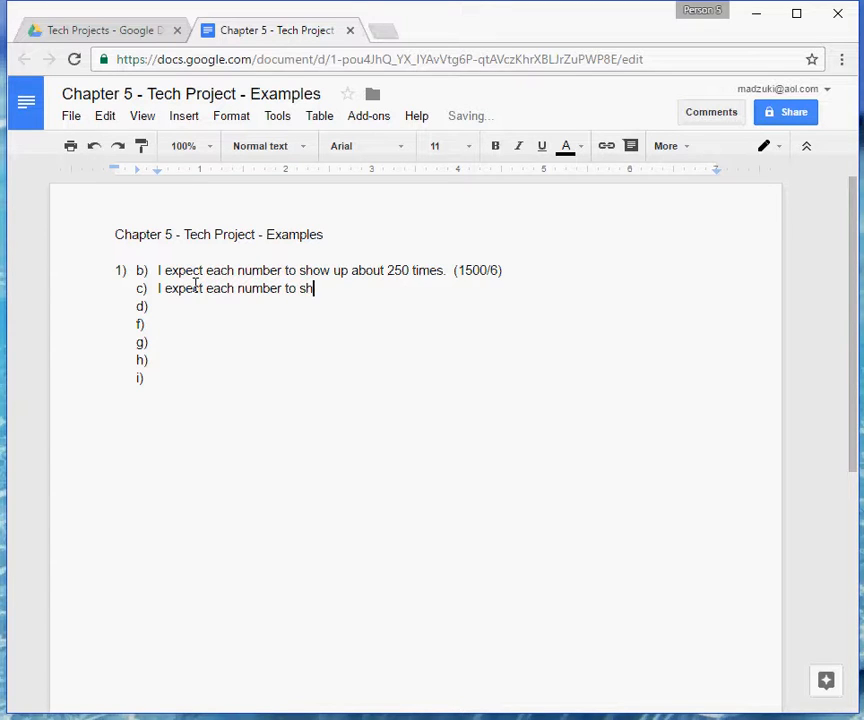
text(ow up about )
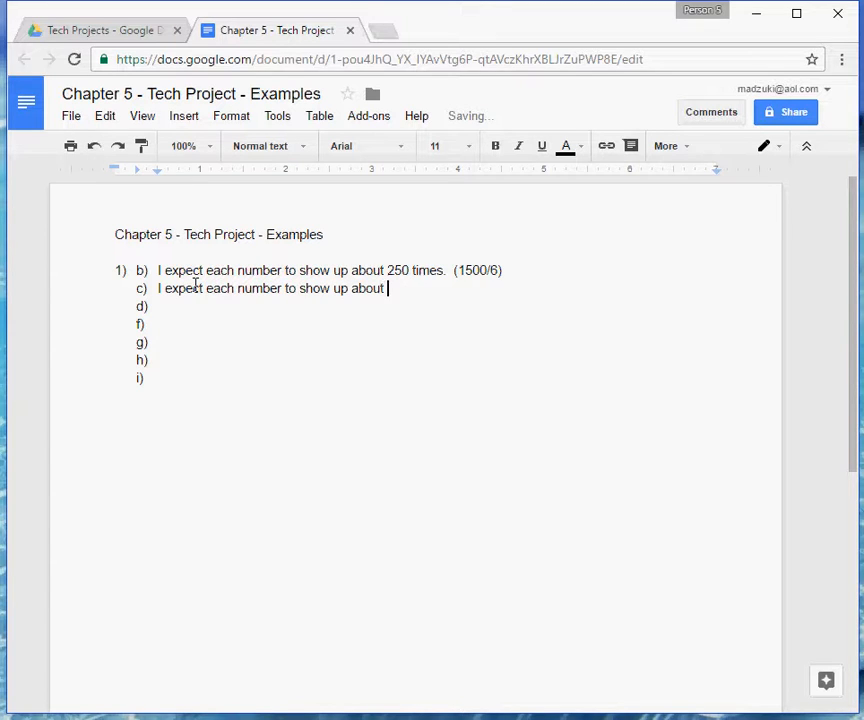
text(16.67 %of the time.)
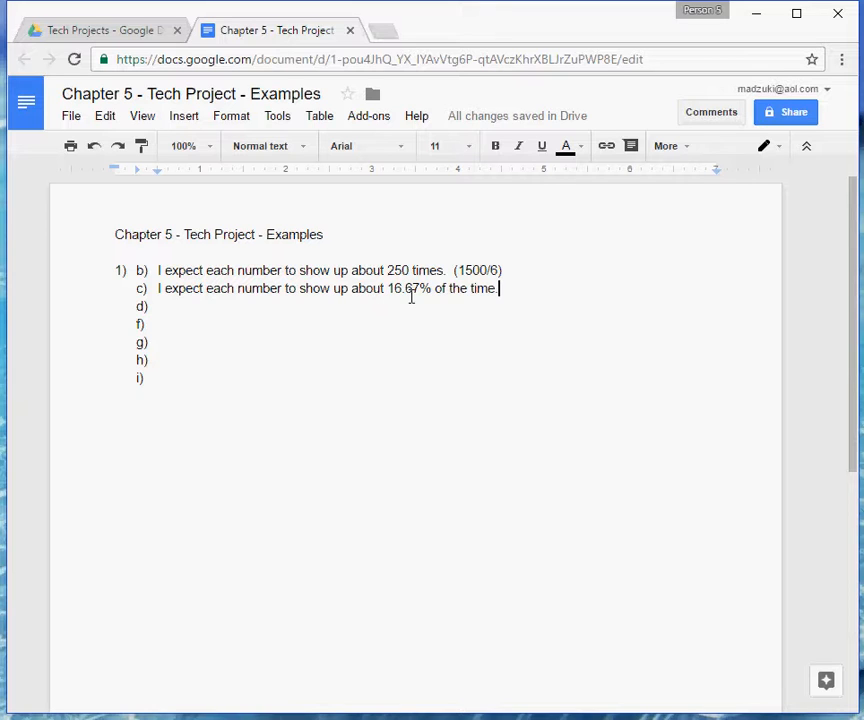
Check the word "about" in answer b), and read part D of the project instructions on the expected histogram shape.
double_click(361, 272)
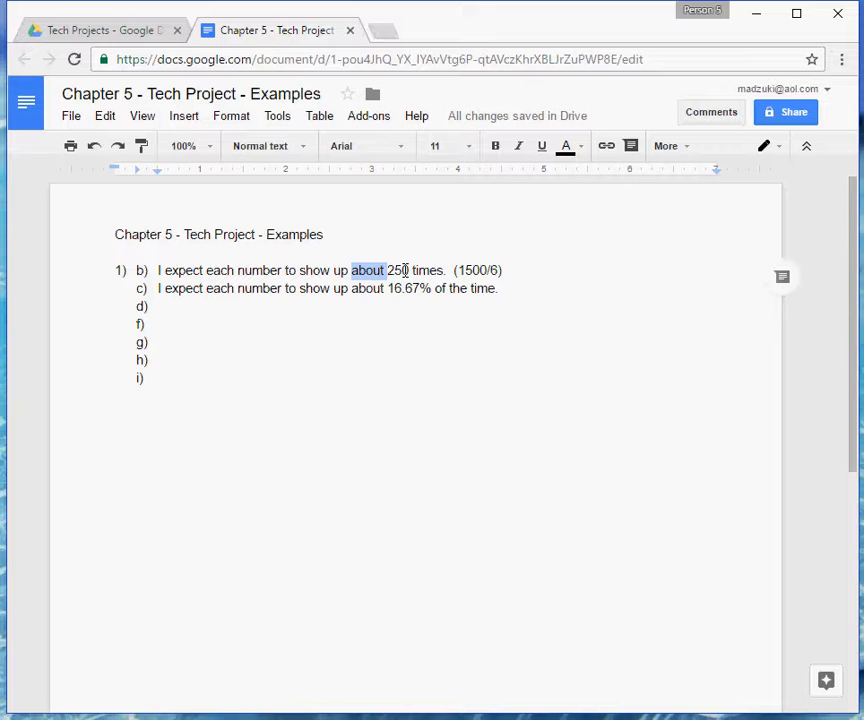
click(258, 316)
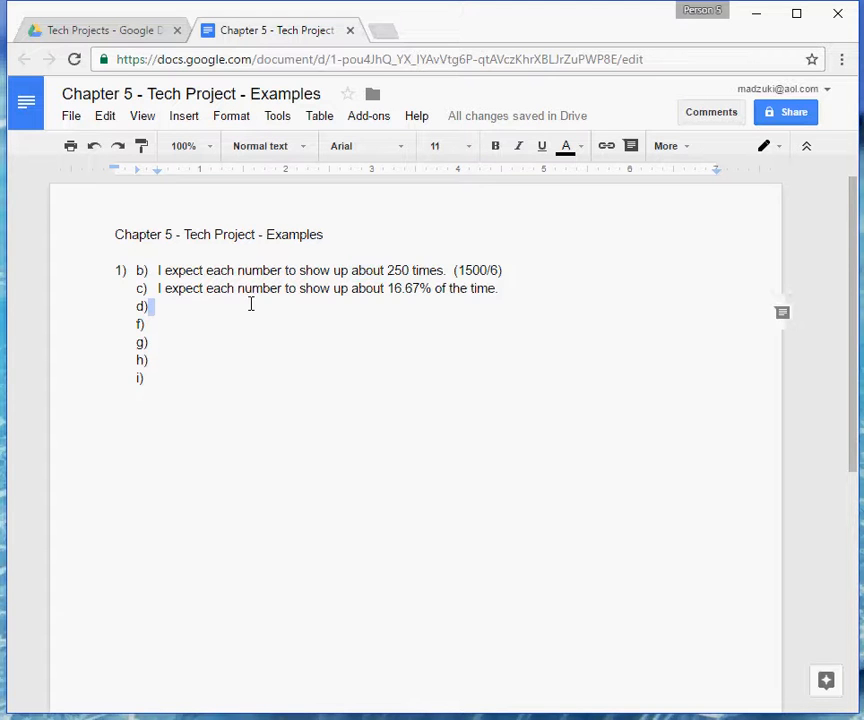
click(82, 30)
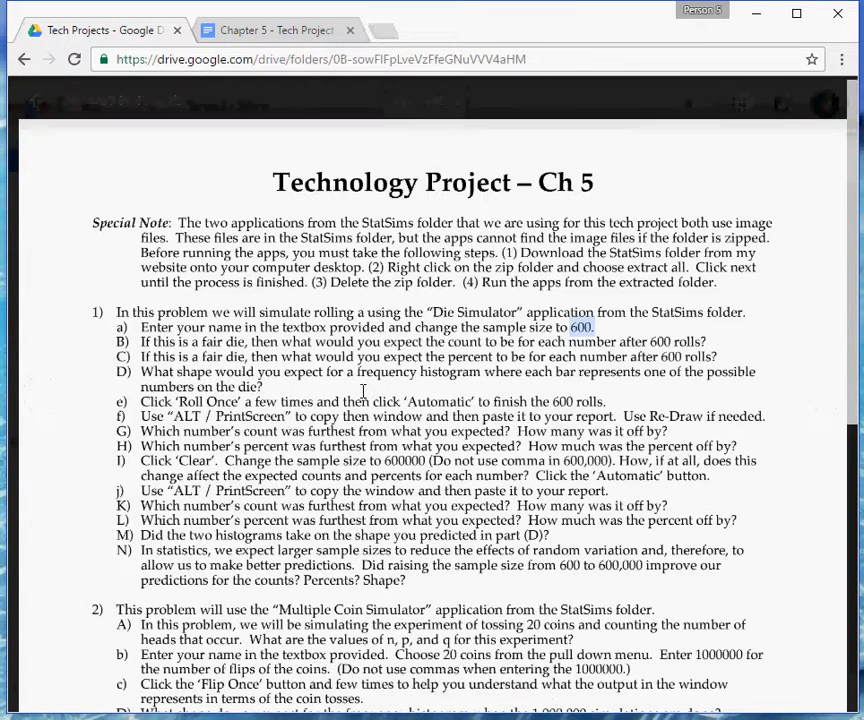
click(339, 387)
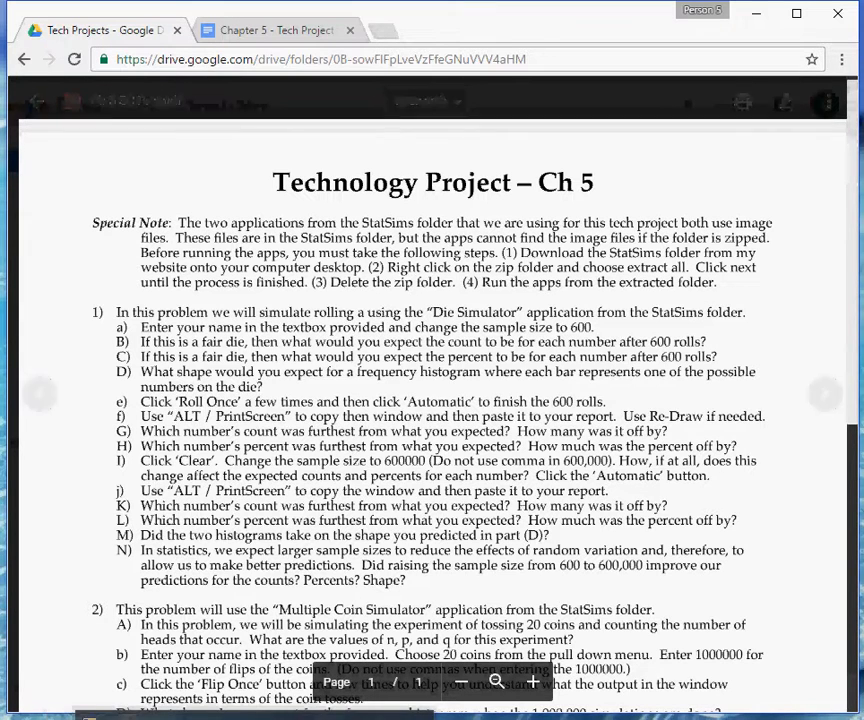
Switch to the Die Simulator and roll the die one at a time until 11 rolls are made.
key(alt+Tab)
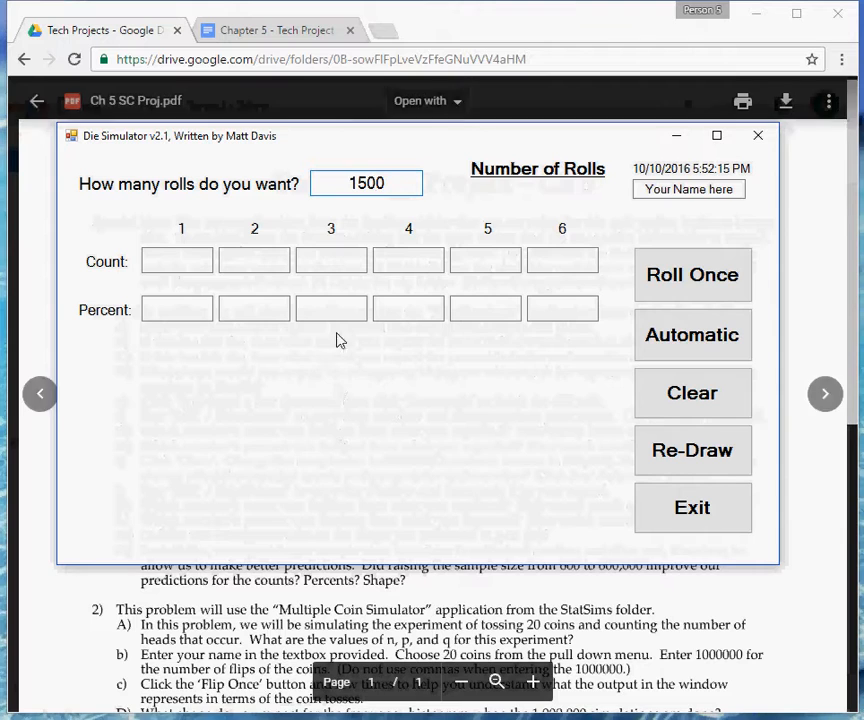
click(686, 287)
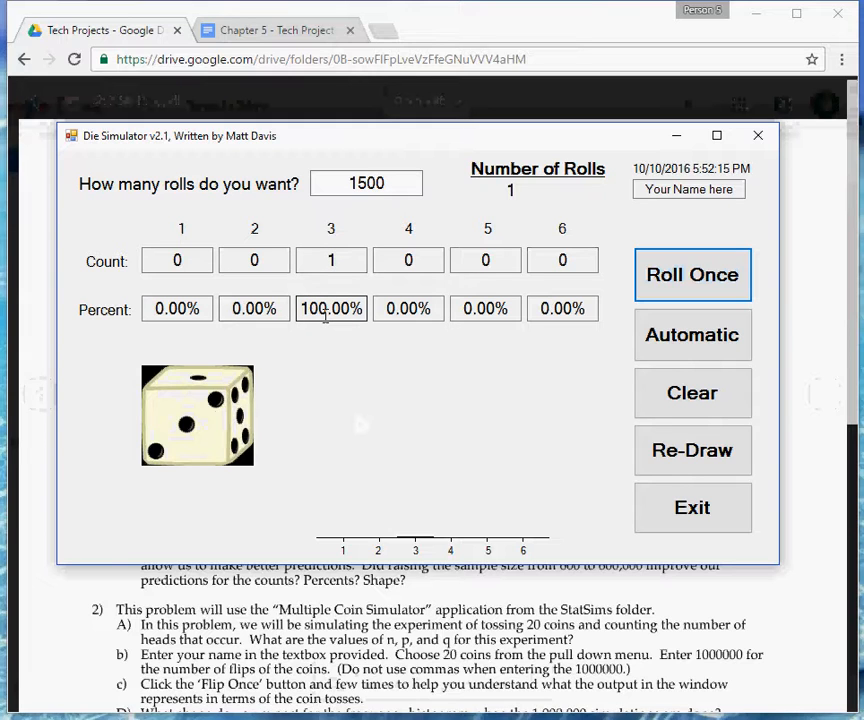
click(666, 277)
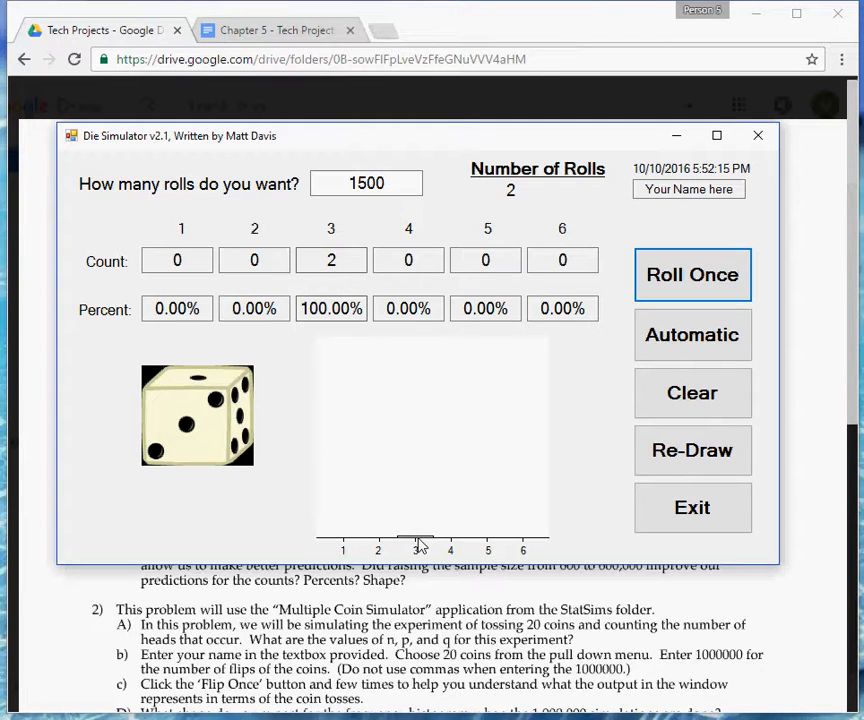
click(680, 287)
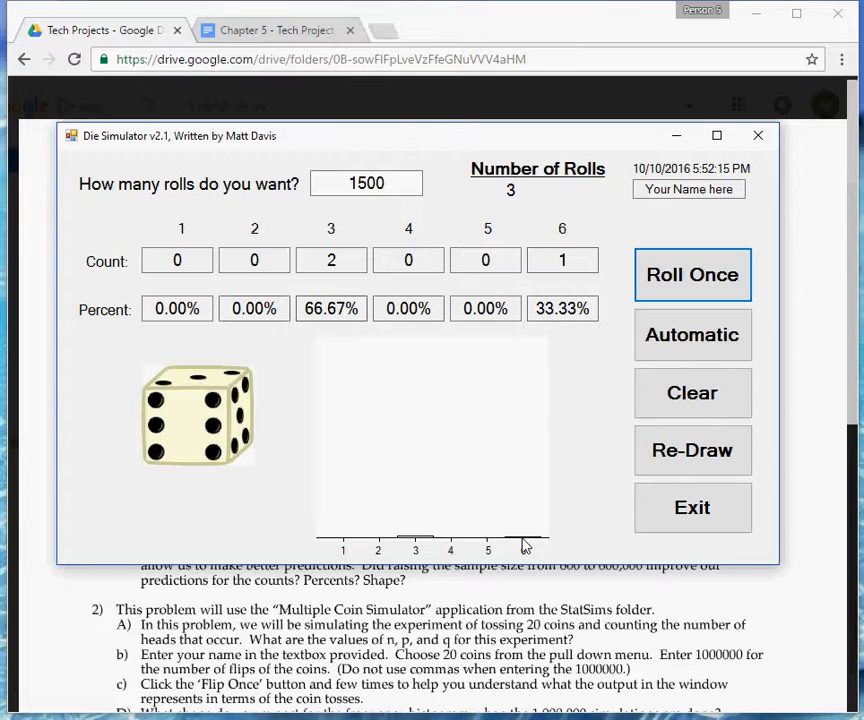
click(688, 282)
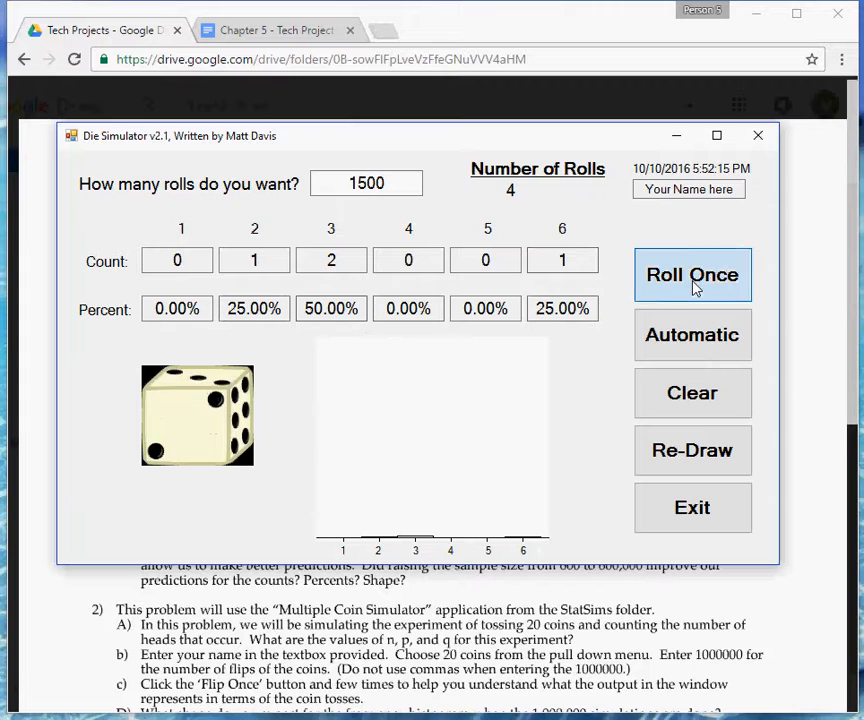
click(688, 282)
click(688, 282)
click(697, 289)
click(694, 290)
click(686, 292)
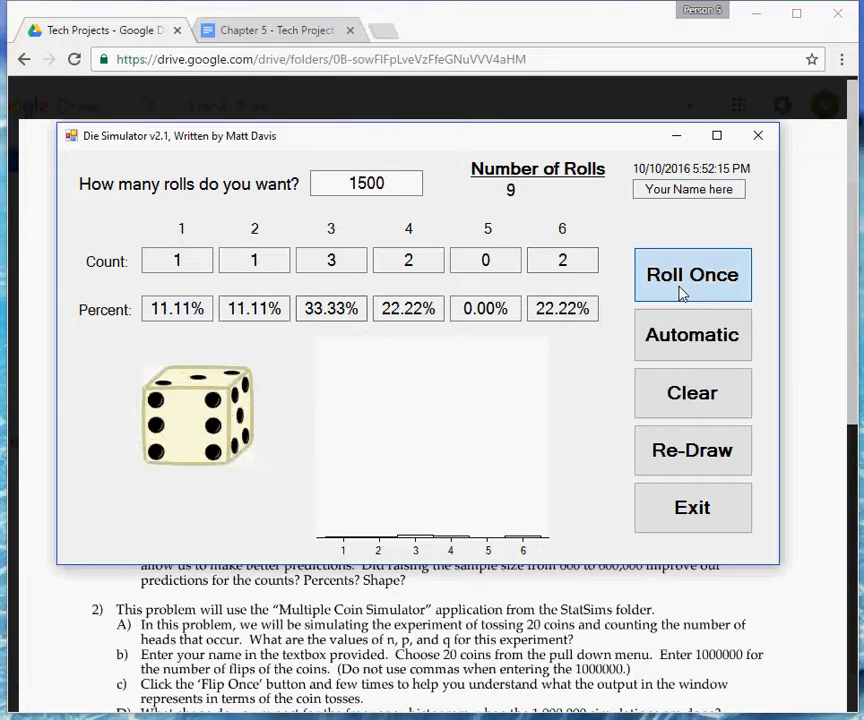
click(682, 293)
click(682, 293)
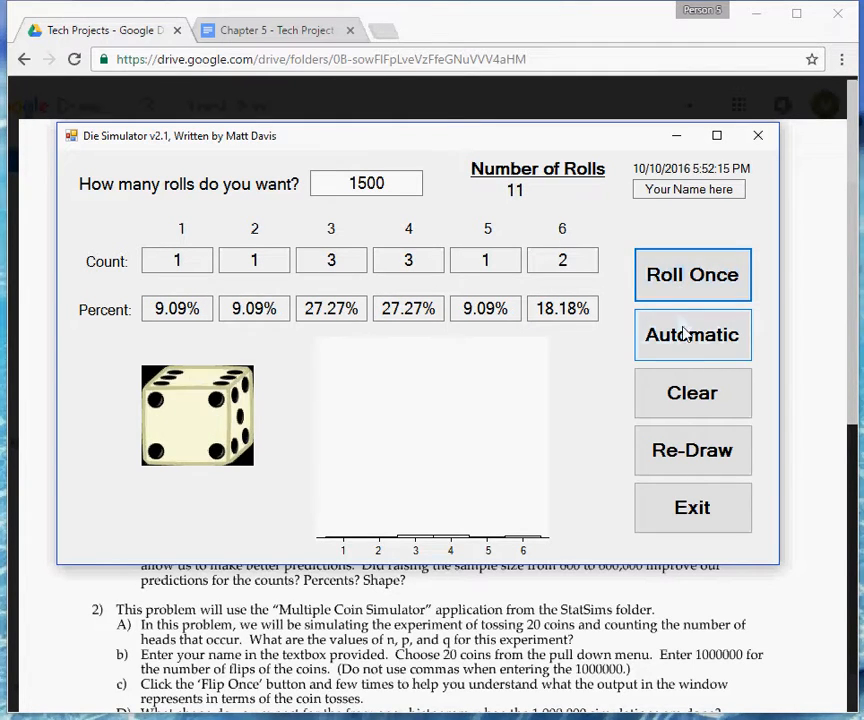
Run the remaining rolls automatically up to 1500 and redraw the frequency histogram.
click(686, 334)
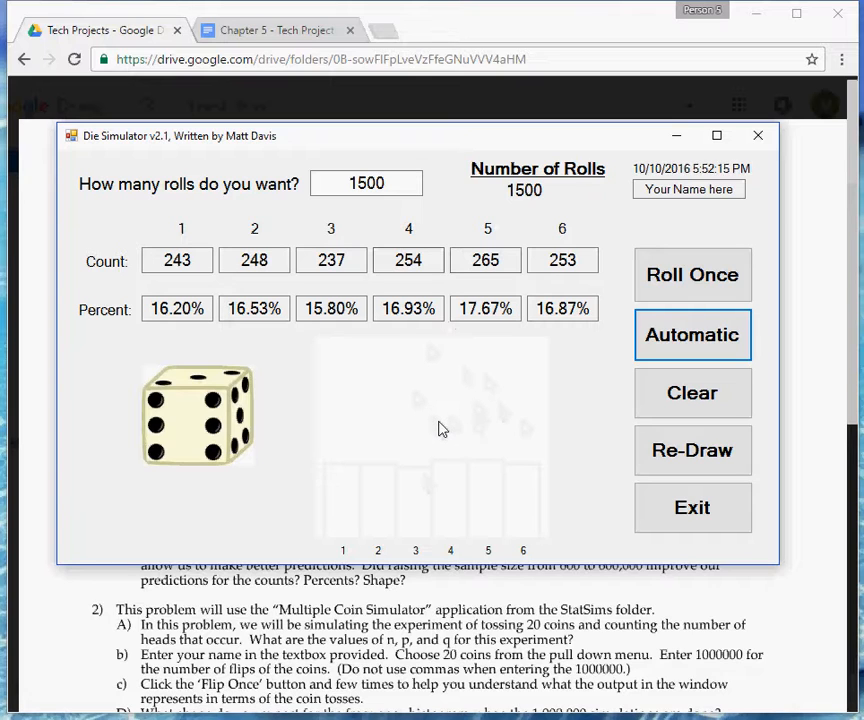
click(724, 460)
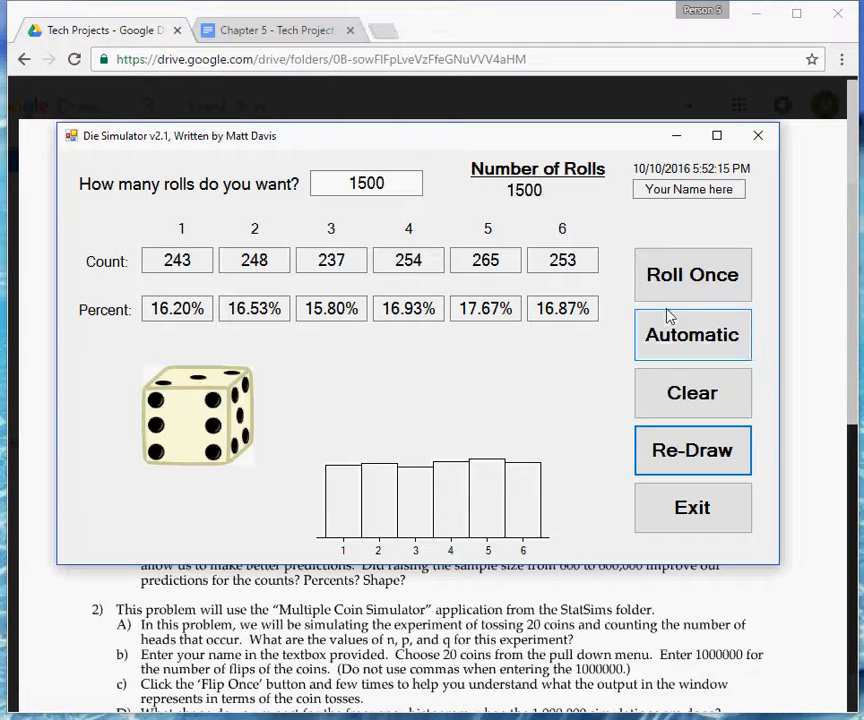
In the examples document, paste the captured Die Simulator window on a new line below f).
click(279, 31)
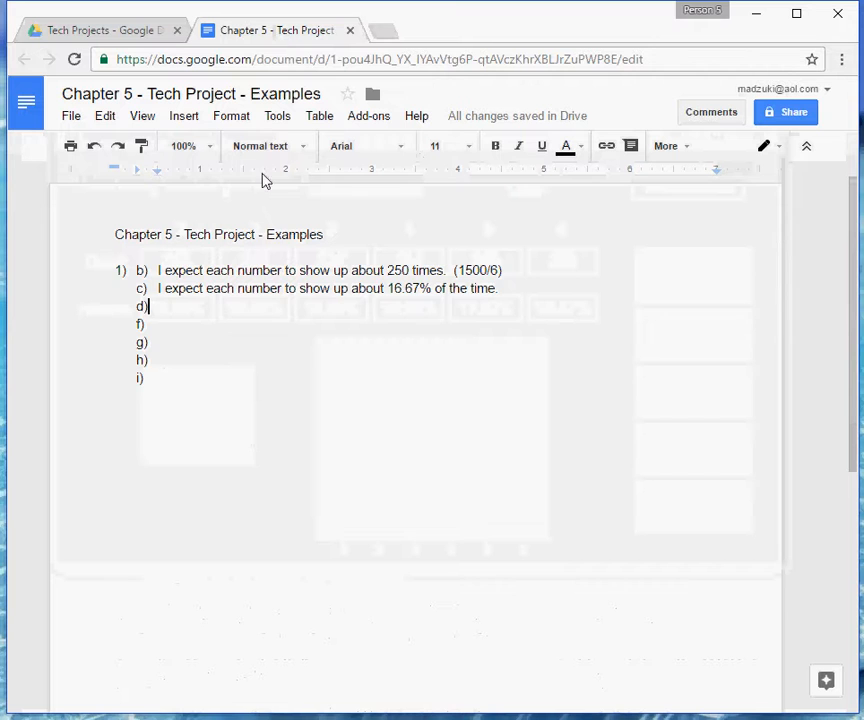
click(97, 28)
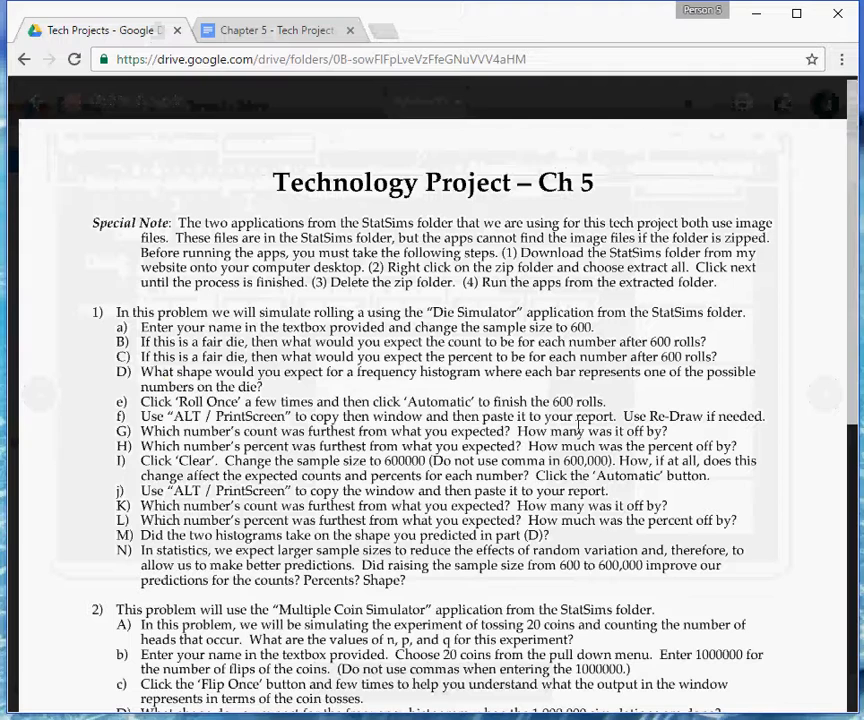
click(270, 30)
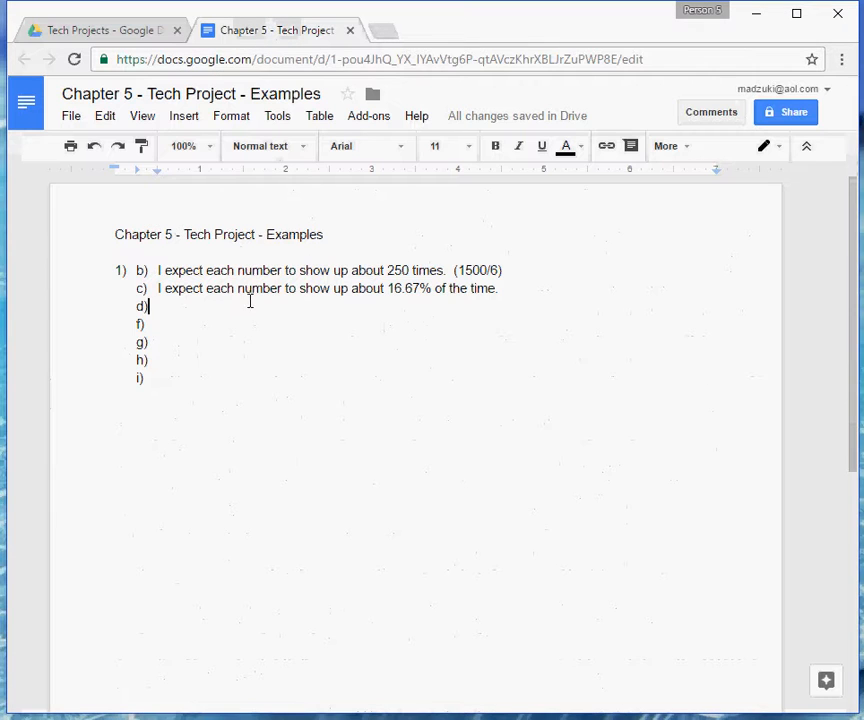
double_click(184, 324)
click(176, 324)
key(Return)
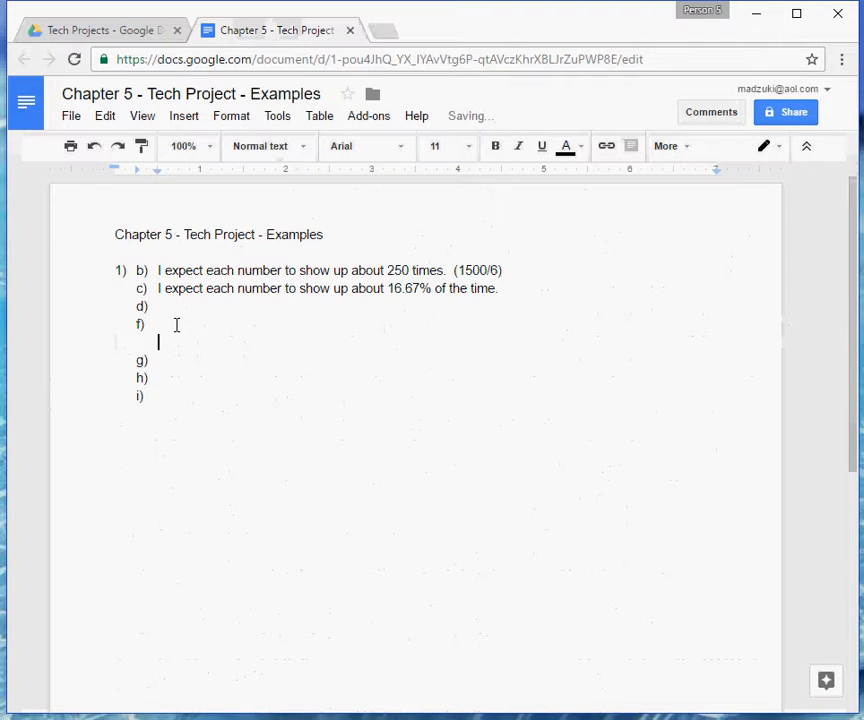
key(ctrl+v)
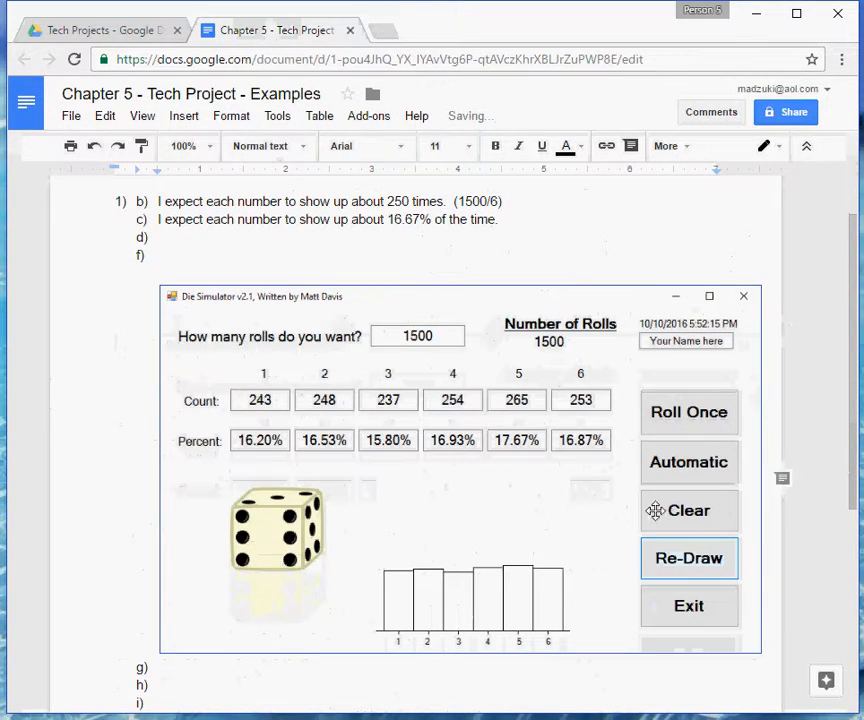
Shrink the pasted simulator screenshot proportionally to about three quarters of its width, and deselect it.
click(615, 494)
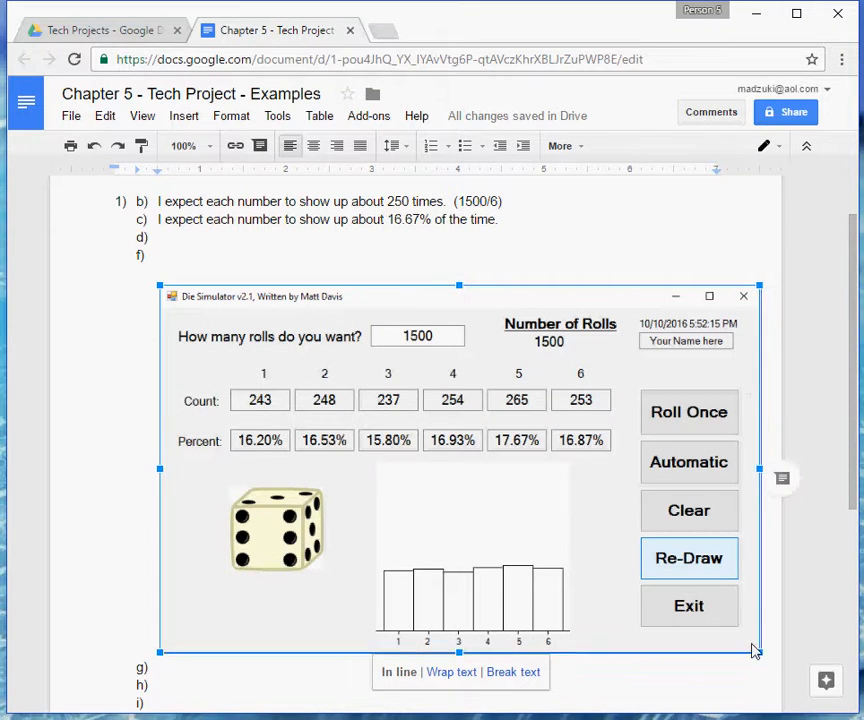
drag(755, 652, 610, 557)
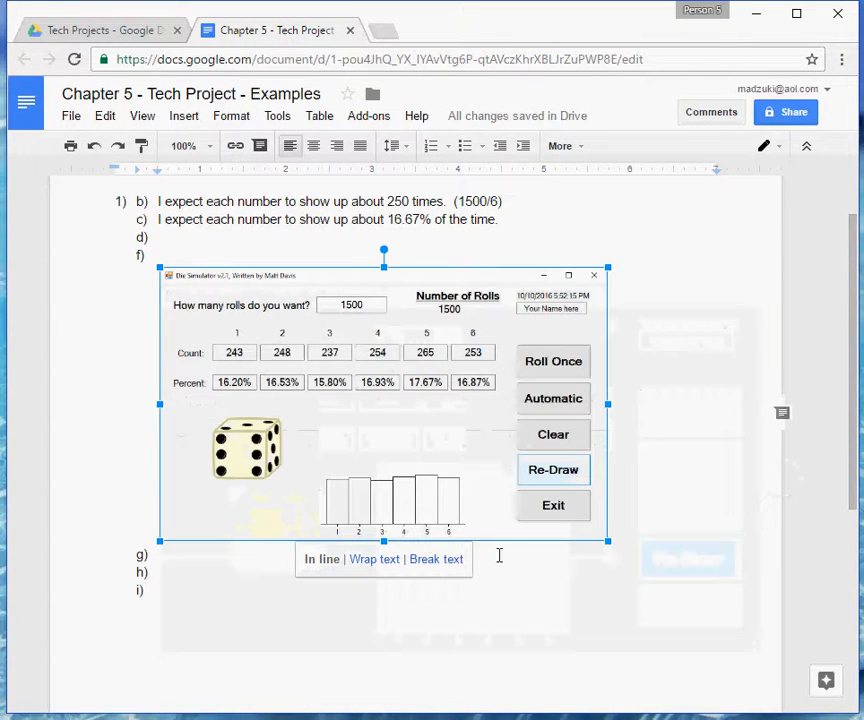
click(534, 609)
Indent after d) and enter the placeholder "Need to answer . . ." as its answer.
click(210, 239)
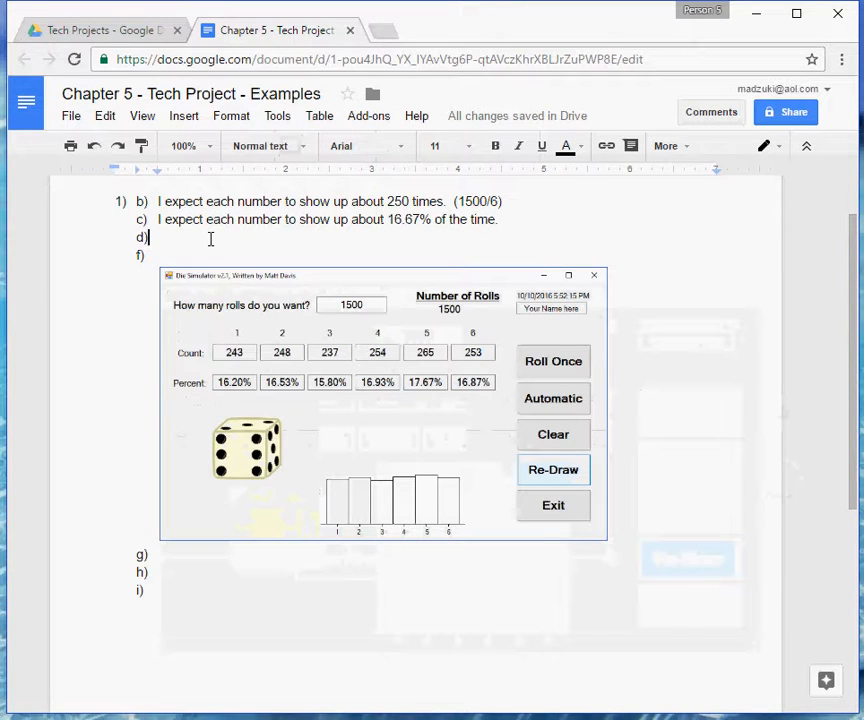
key(Tab)
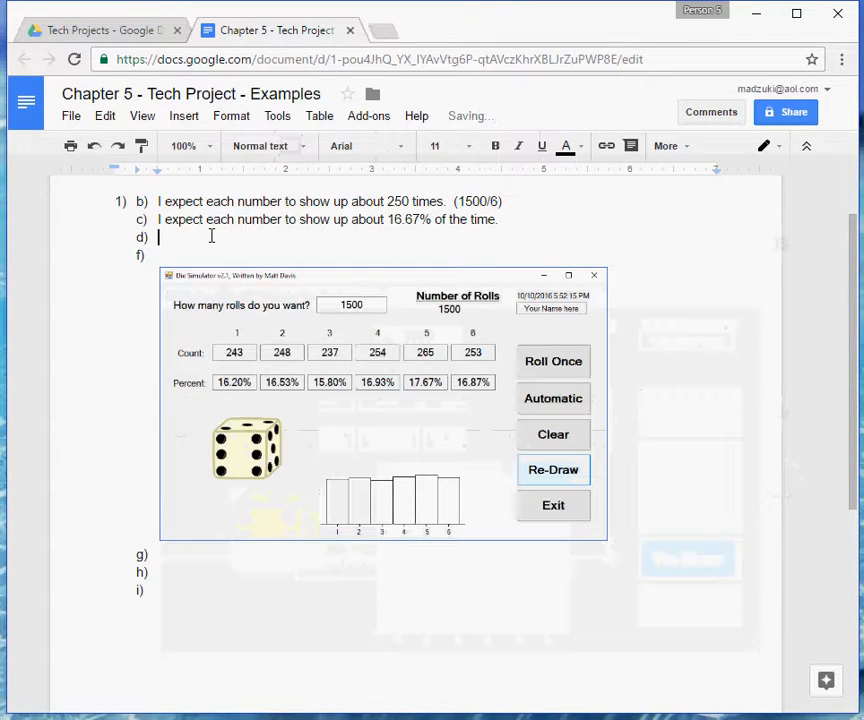
text(Bee)
key(BackSpace)
key(BackSpace)
key(BackSpace)
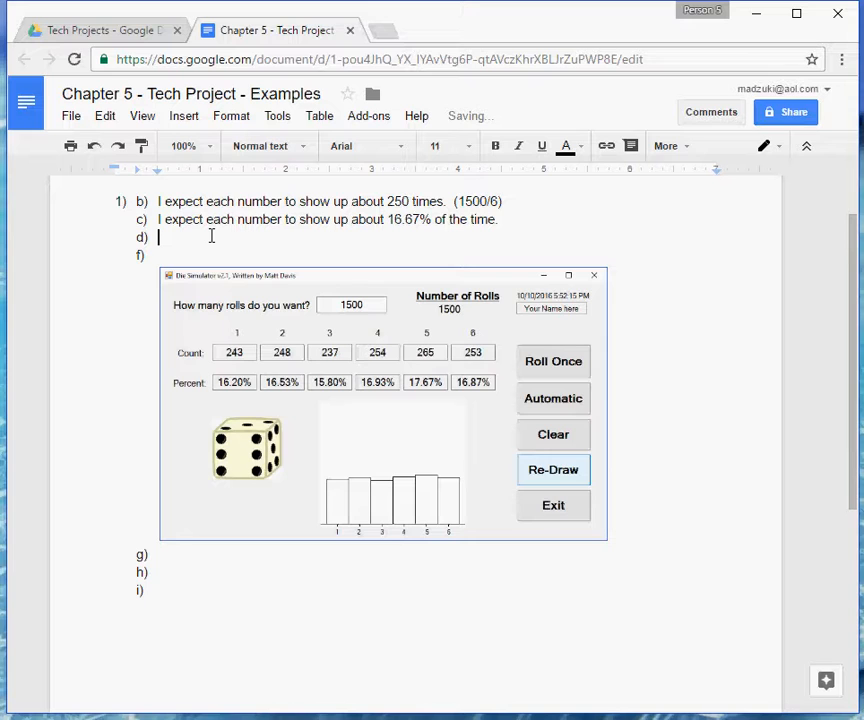
text(Need to answer )
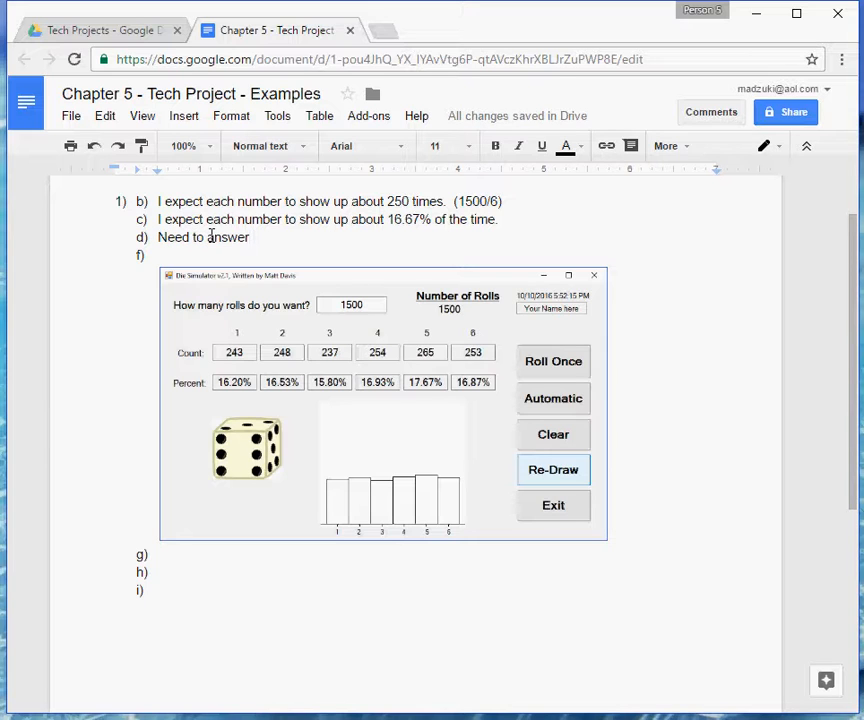
text(. . .)
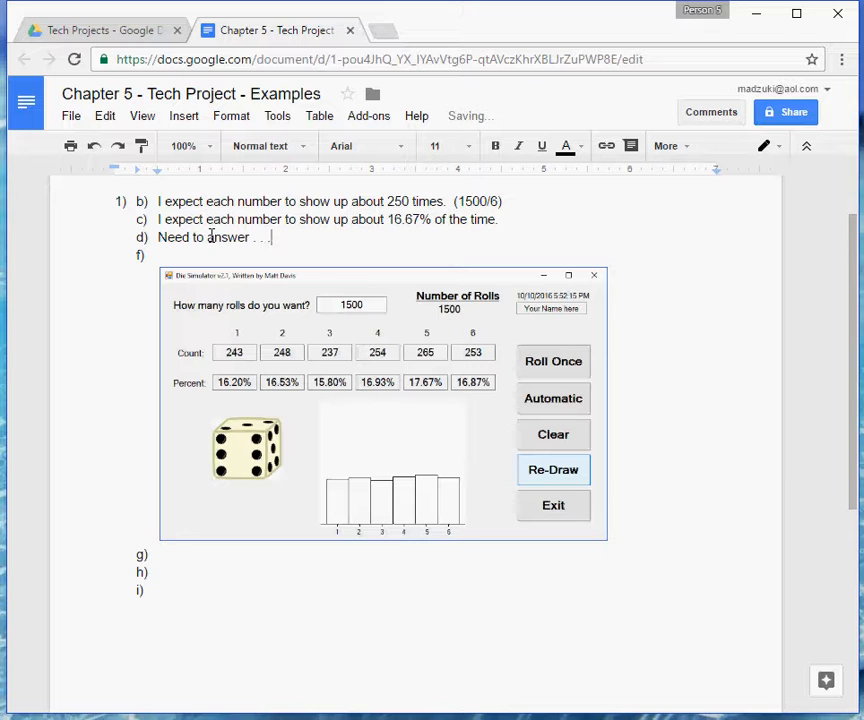
Answer g) with "The number 5 was the furthest from the expected count of 250. It showed up 265 times, which is 15 away from the 250.".
click(97, 33)
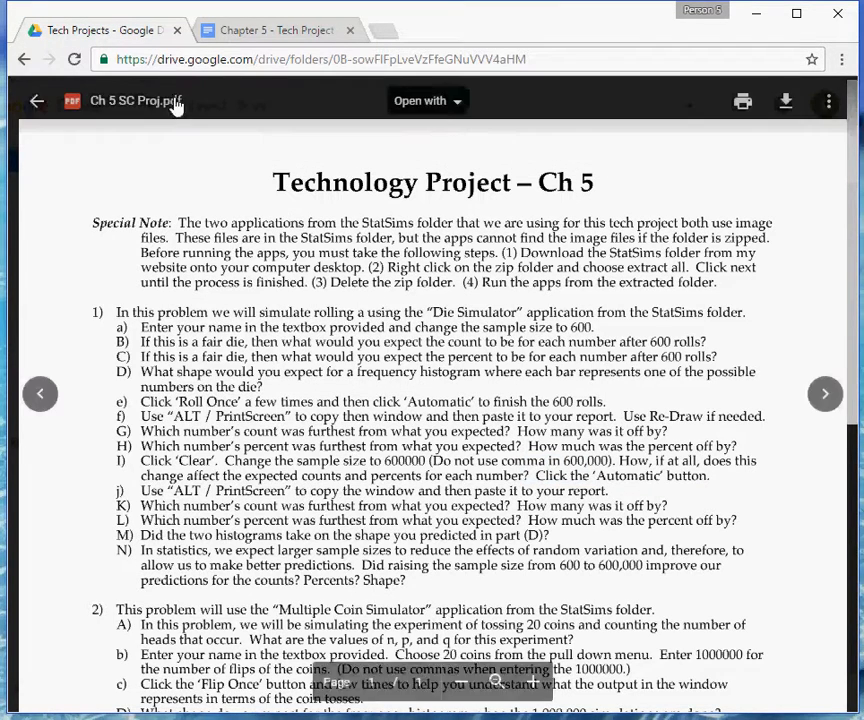
click(252, 31)
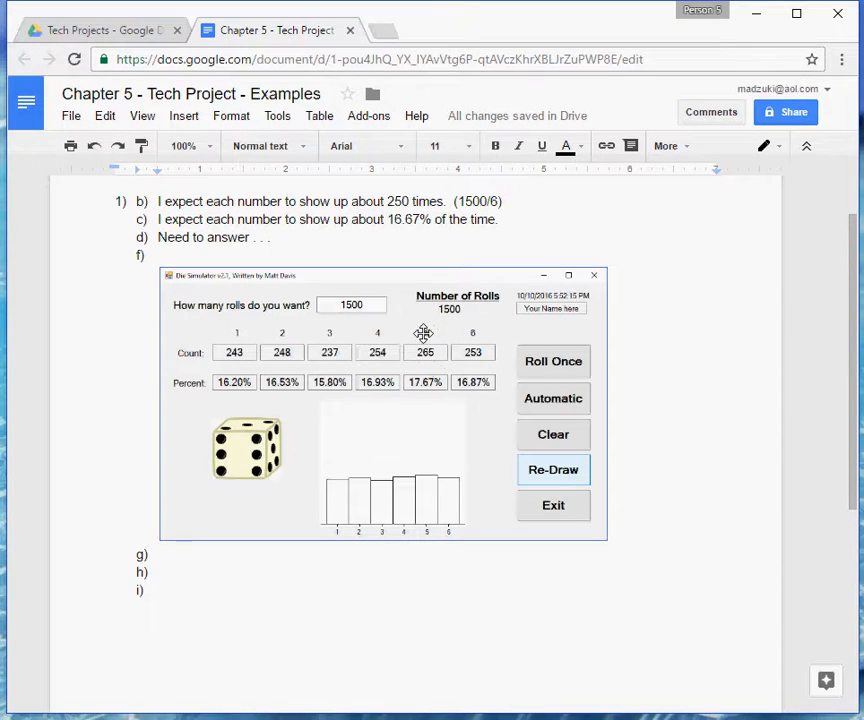
click(253, 557)
text(The nu)
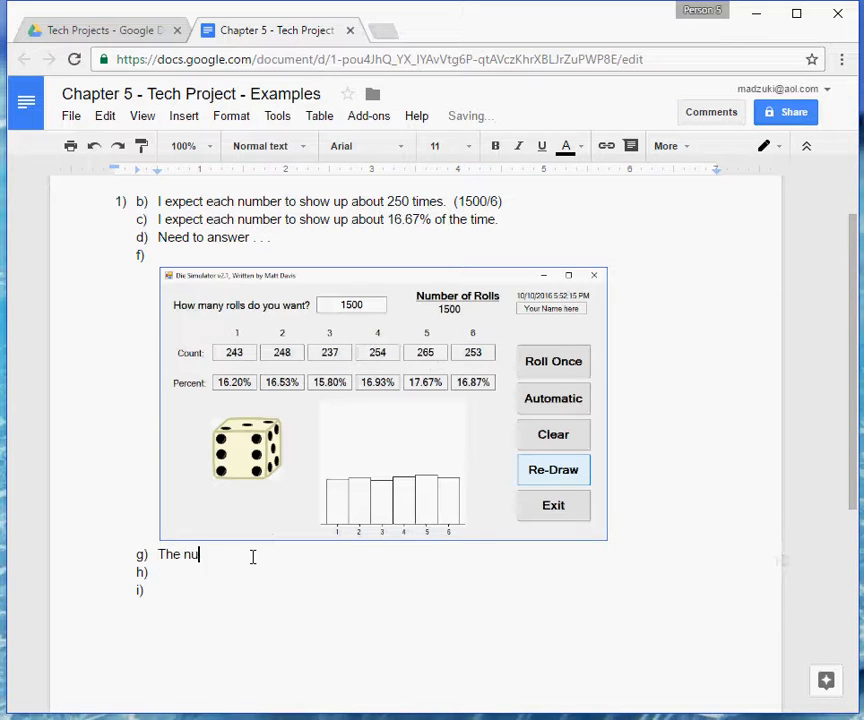
text(mber 5 was the furthest from the e)
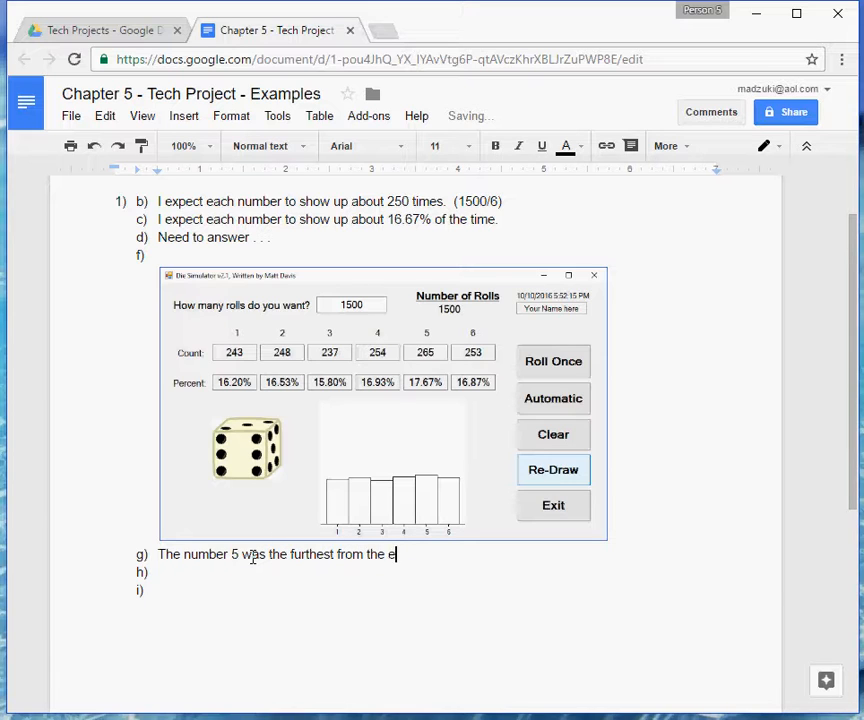
text(xpected count of 250)
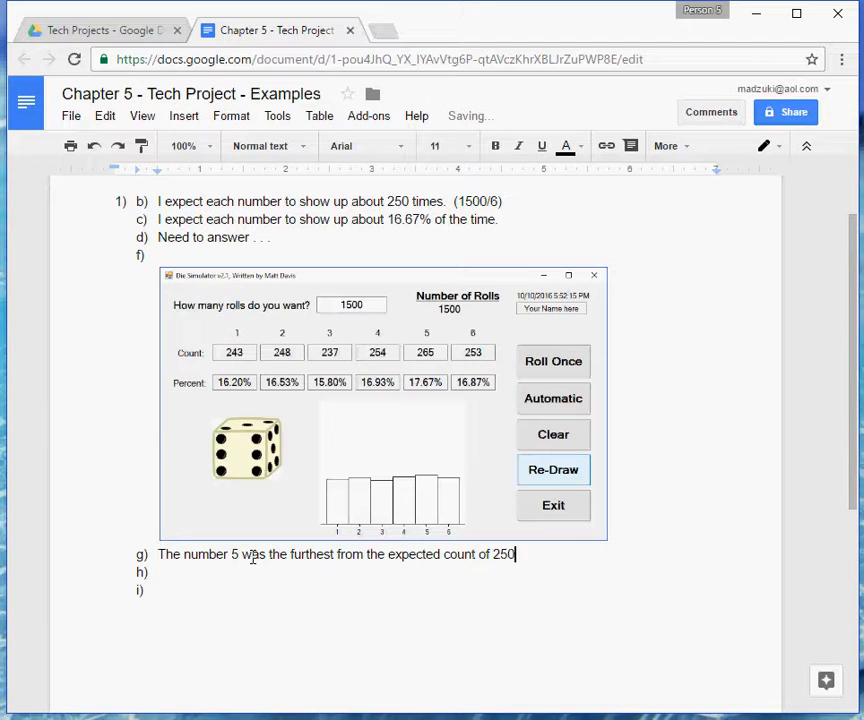
text(.  It showed up 265)
text(tyime)
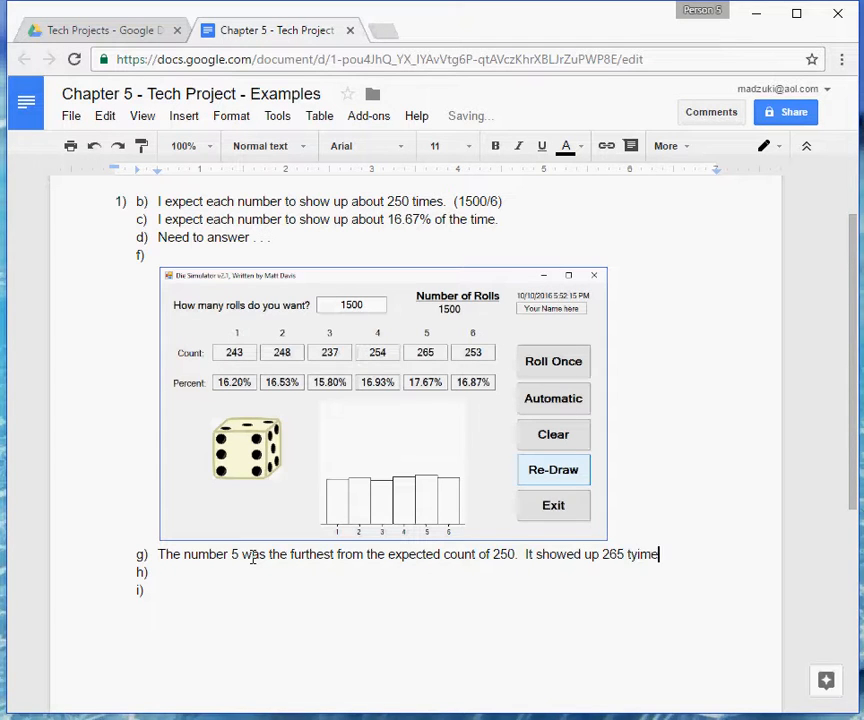
key(BackSpace)
key(BackSpace)
key(BackSpace)
key(BackSpace)
text(imes, which is)
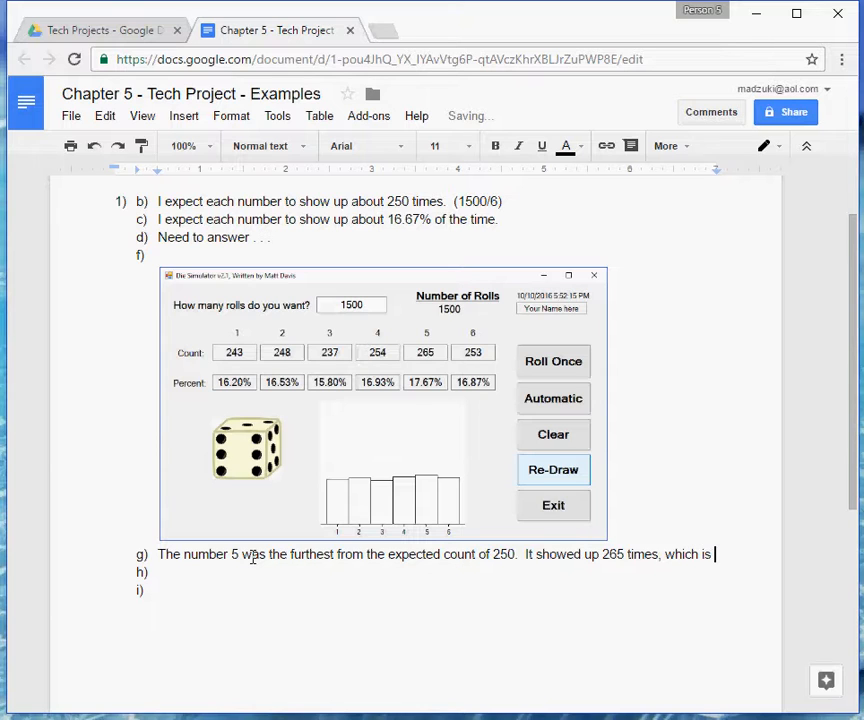
text( 1)
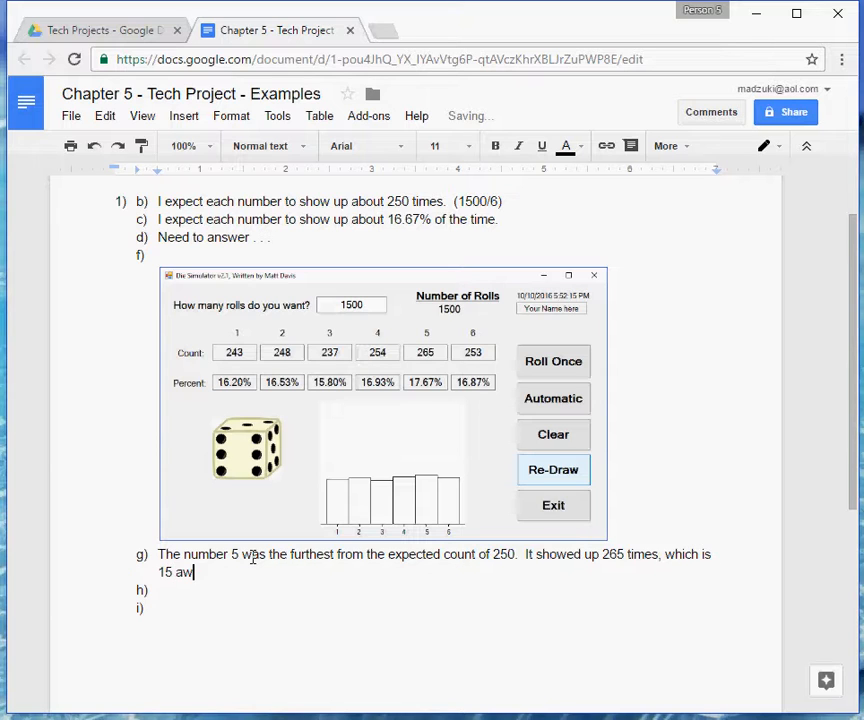
text(5 away from the 250.)
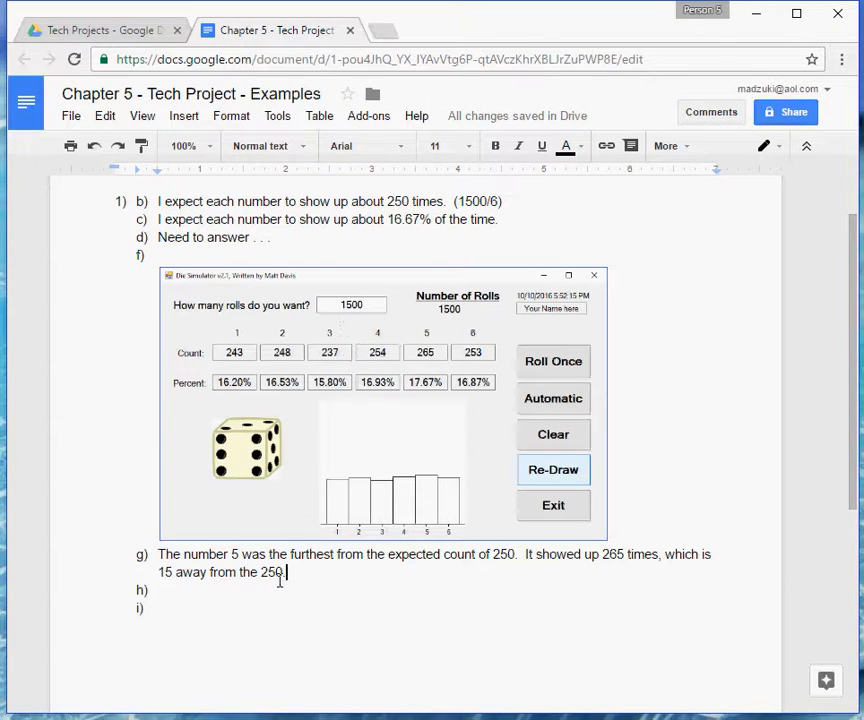
Place the text cursor after h), and read part H of the project instructions on the percent furthest from expected.
double_click(224, 590)
click(127, 34)
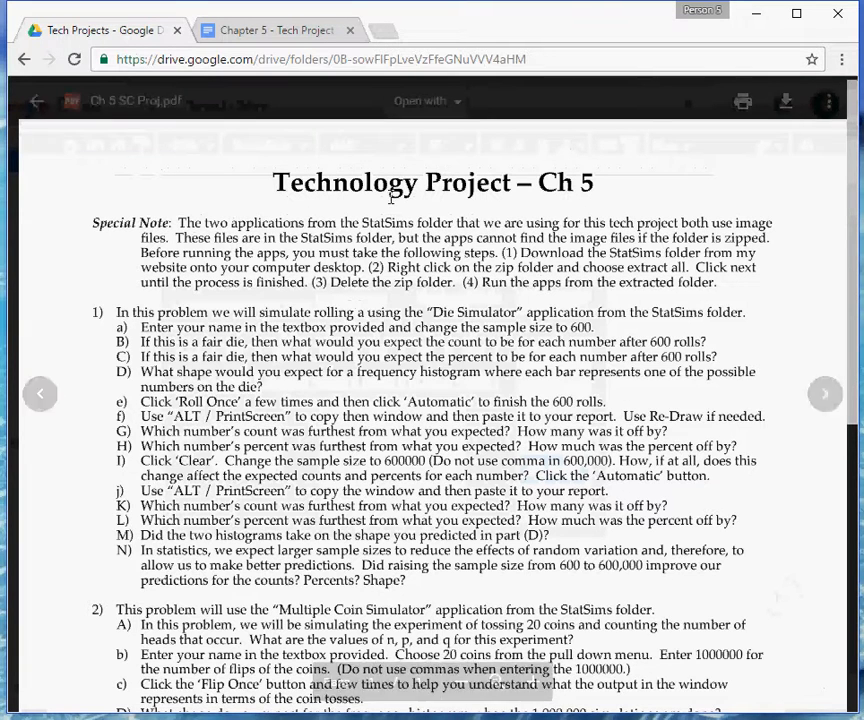
click(280, 31)
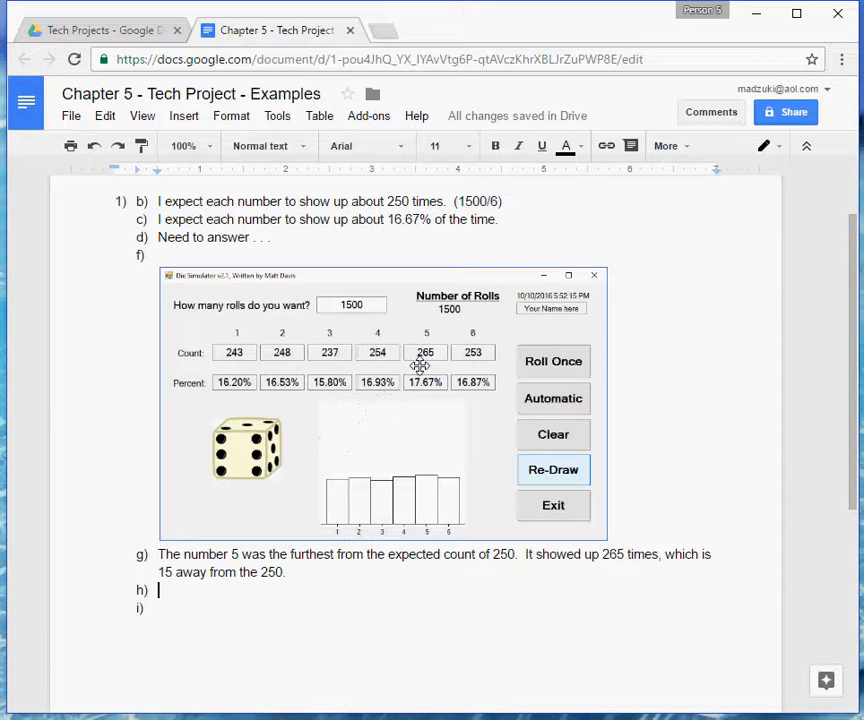
Switch to the Wabbitemu calculator, turn it on, clear its screen and calculate 16.67-15.80.
drag(862, 200, 599, 52)
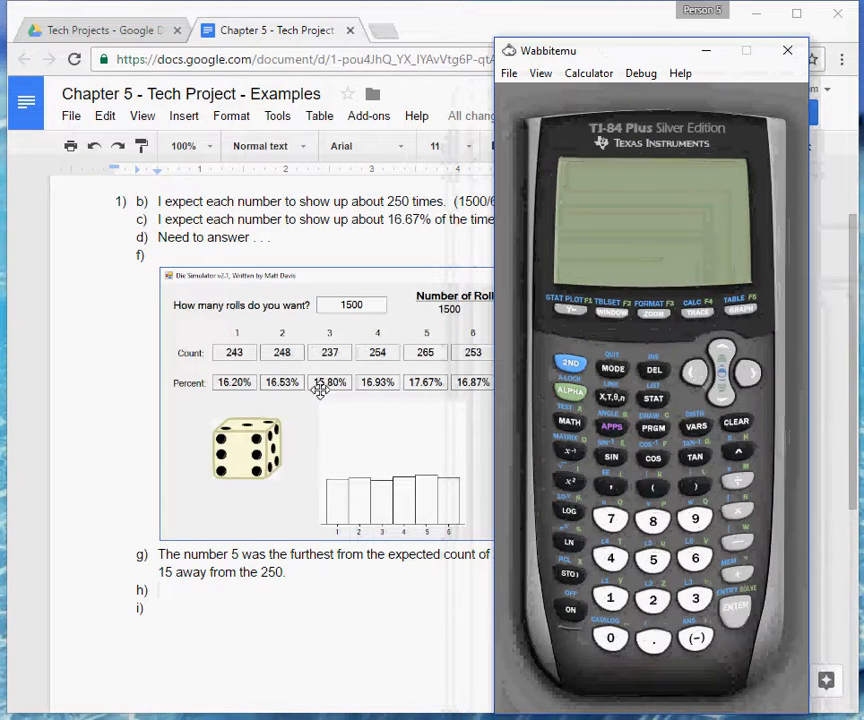
click(570, 610)
click(737, 423)
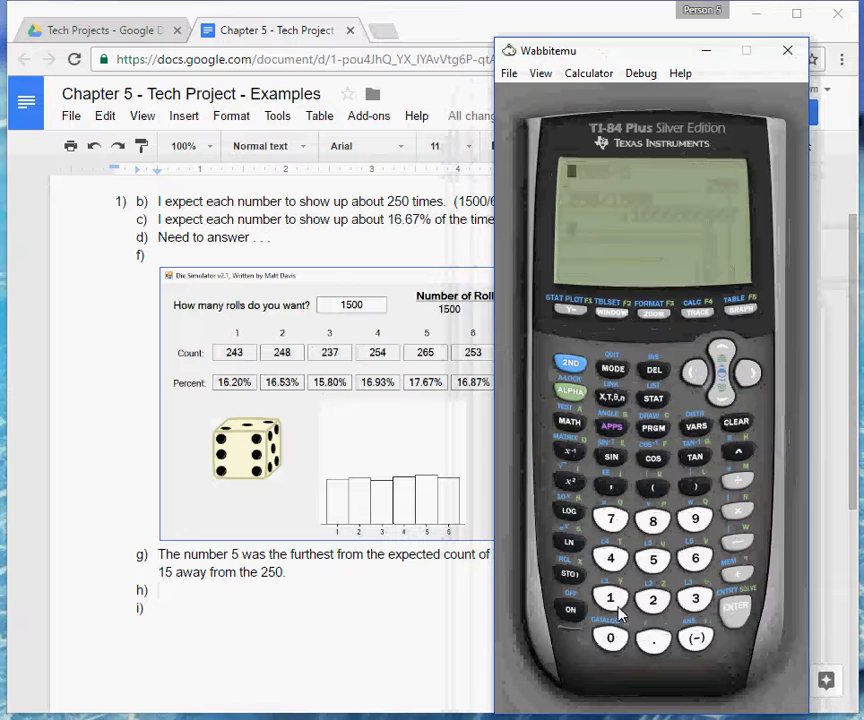
click(610, 600)
click(692, 558)
click(655, 638)
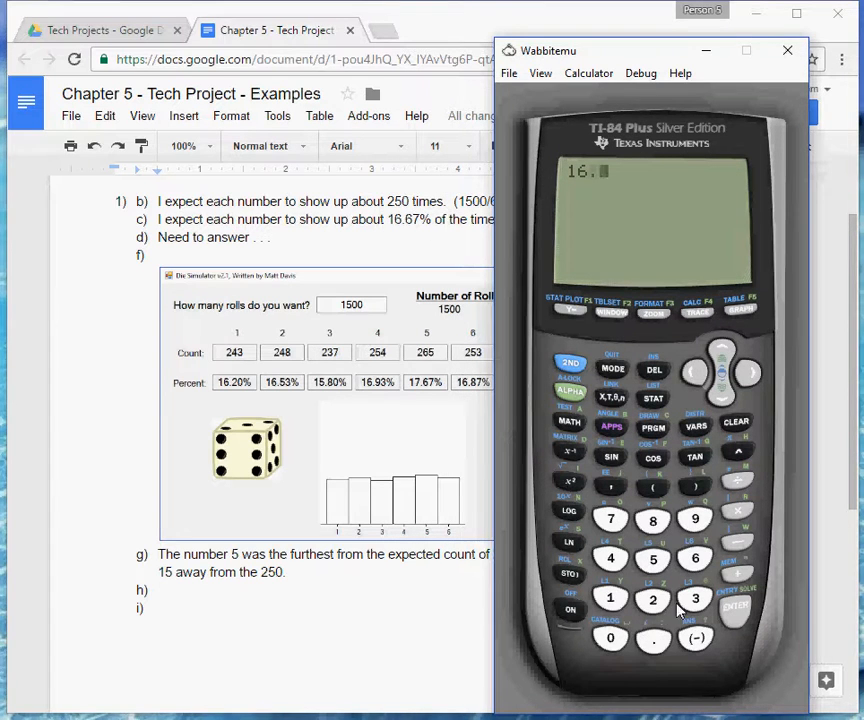
click(693, 558)
click(617, 525)
click(737, 542)
click(610, 600)
click(652, 561)
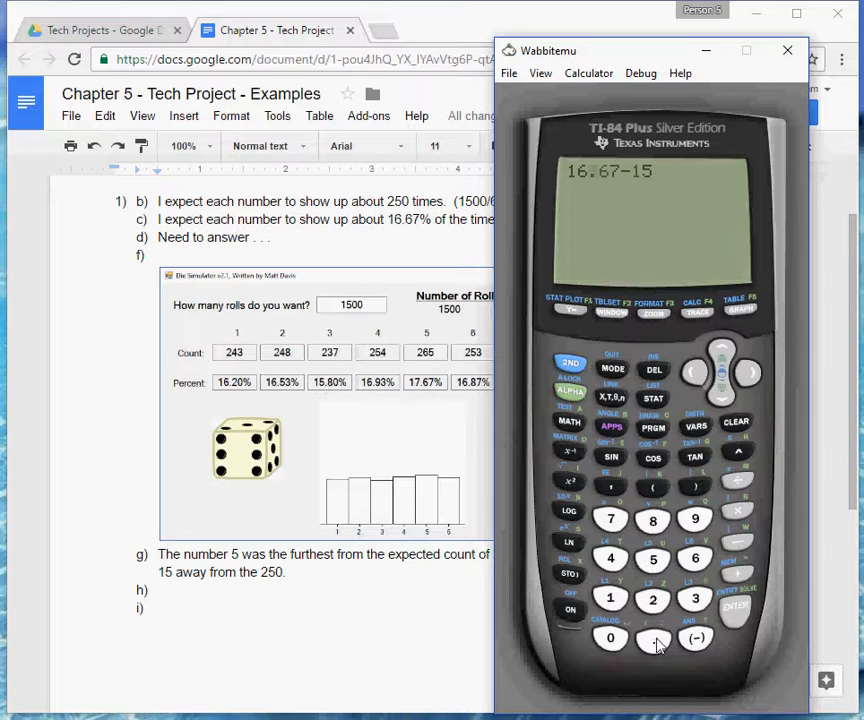
click(654, 640)
click(652, 521)
click(612, 638)
click(735, 612)
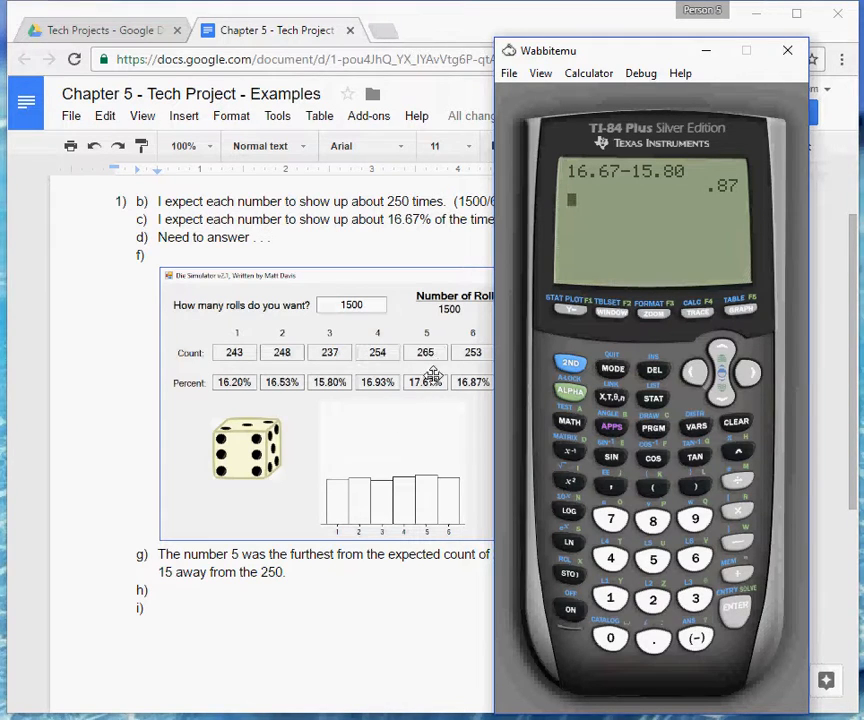
Calculate 17.67-16.67 on the calculator, and close the calculator window.
click(612, 598)
click(612, 521)
click(653, 638)
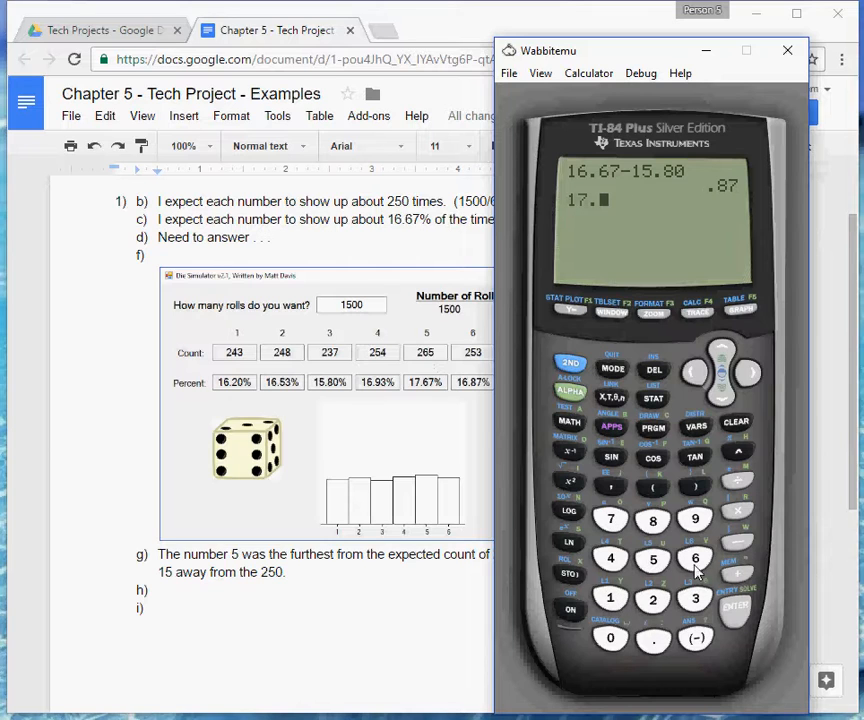
click(695, 558)
click(611, 519)
click(738, 541)
click(611, 598)
click(695, 558)
click(653, 638)
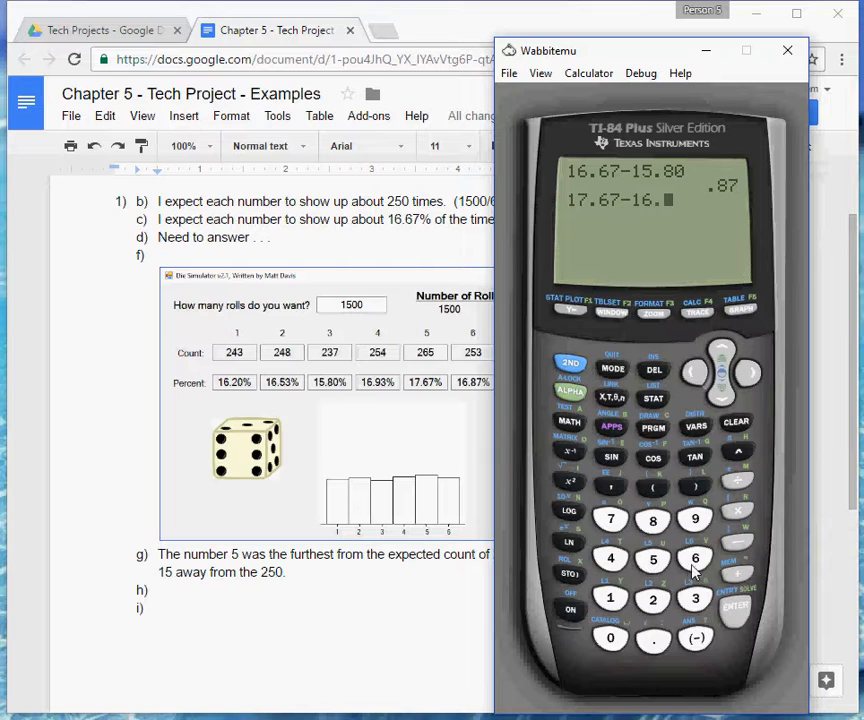
click(695, 558)
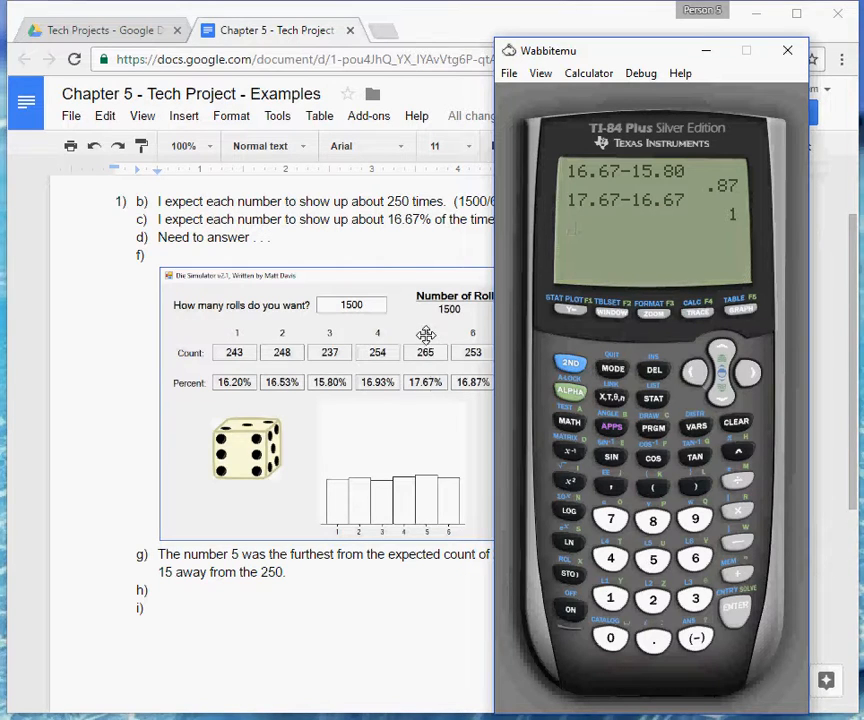
click(787, 50)
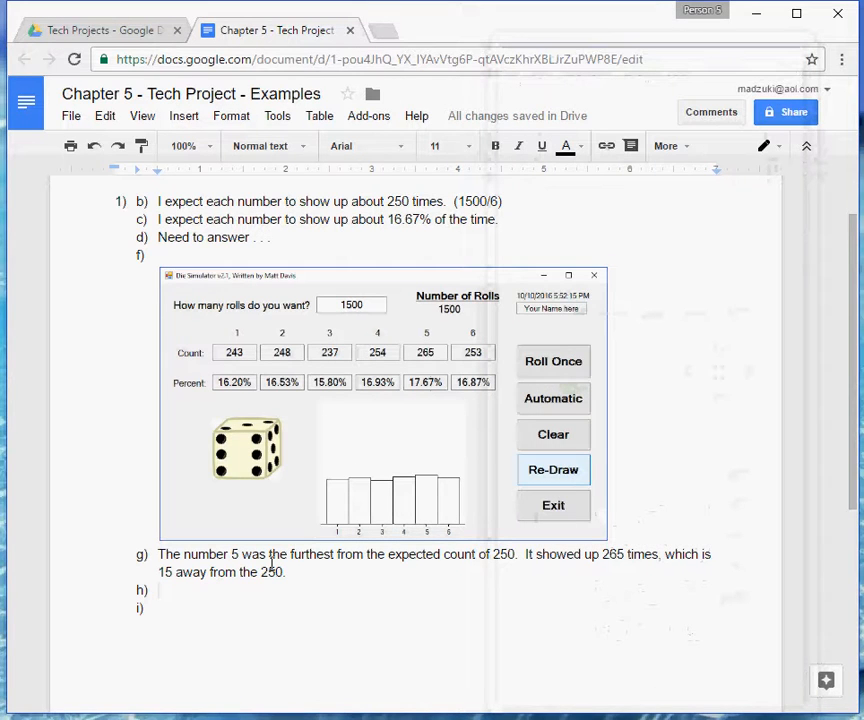
Answer h) in the examples document with "The number 5 was the furthest away, it was off by 1.00%.".
double_click(252, 590)
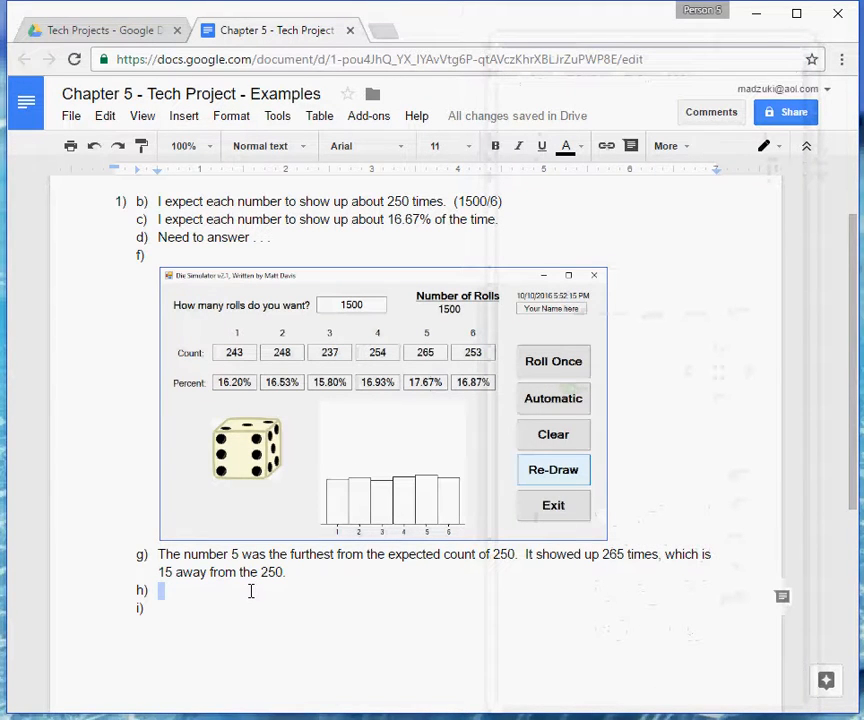
text(The number )
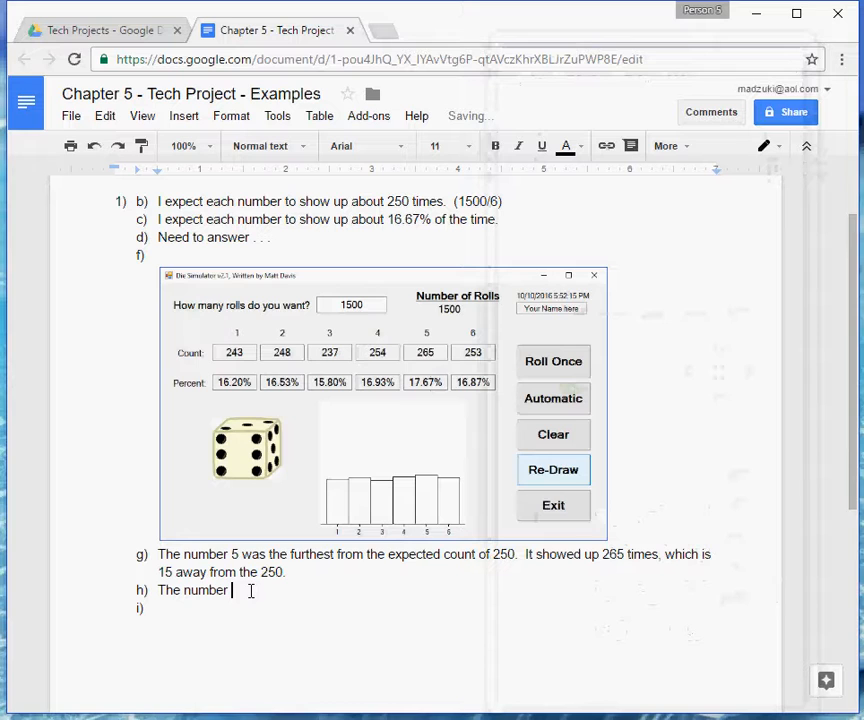
text(5 was the)
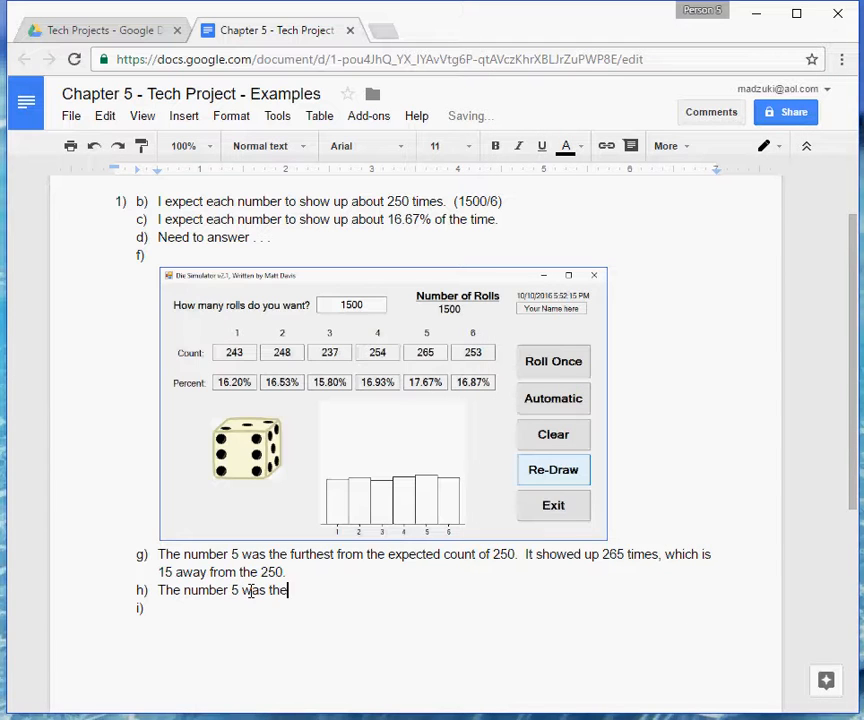
text( fru)
key(BackSpace)
text(rthest away)
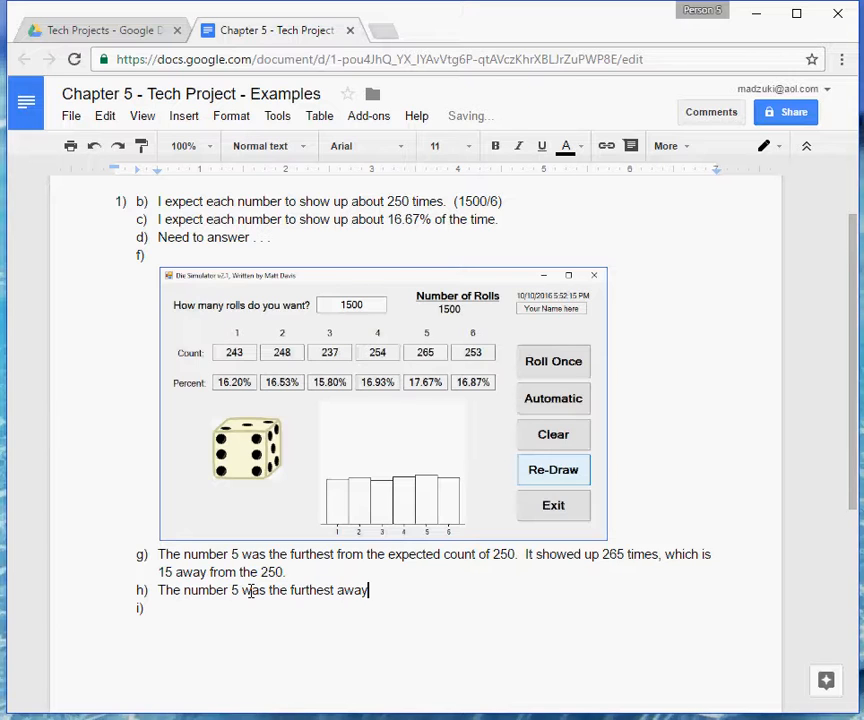
text(, it was off by 1.)
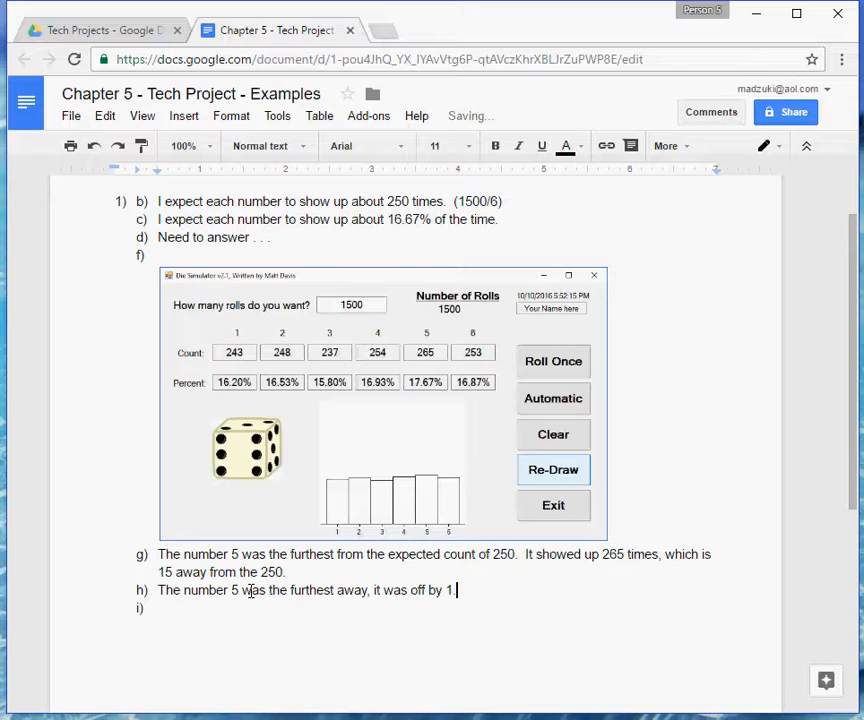
text(00%.)
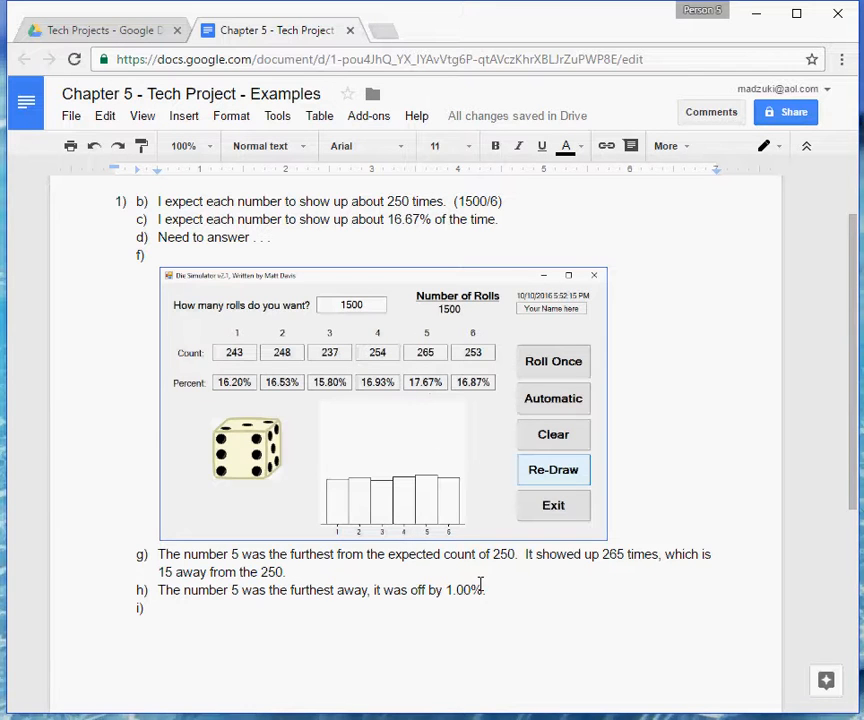
Place the text cursor after i), and read part I of the project instructions on the larger sample size.
click(359, 611)
click(121, 32)
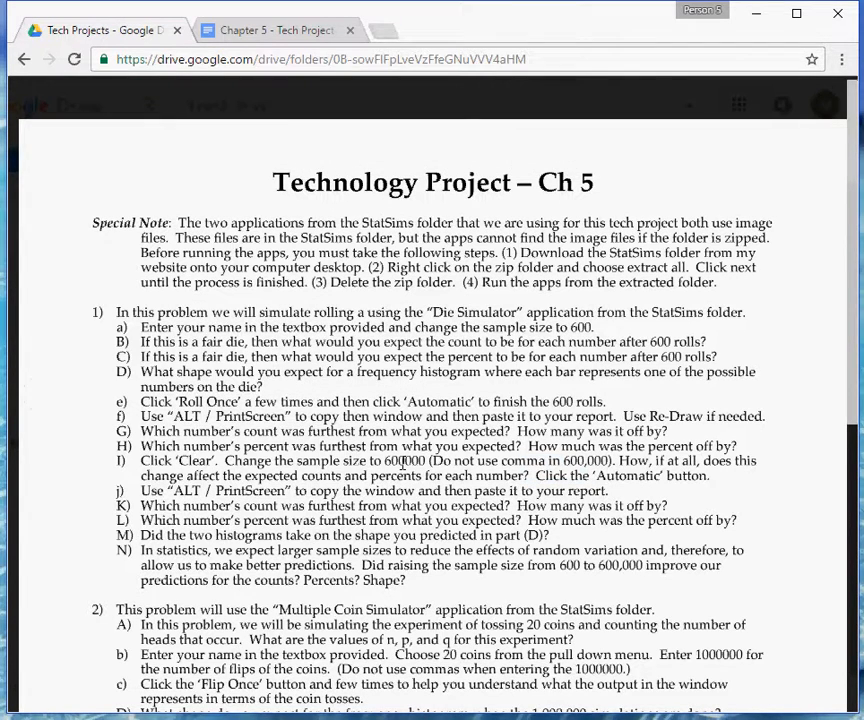
click(277, 33)
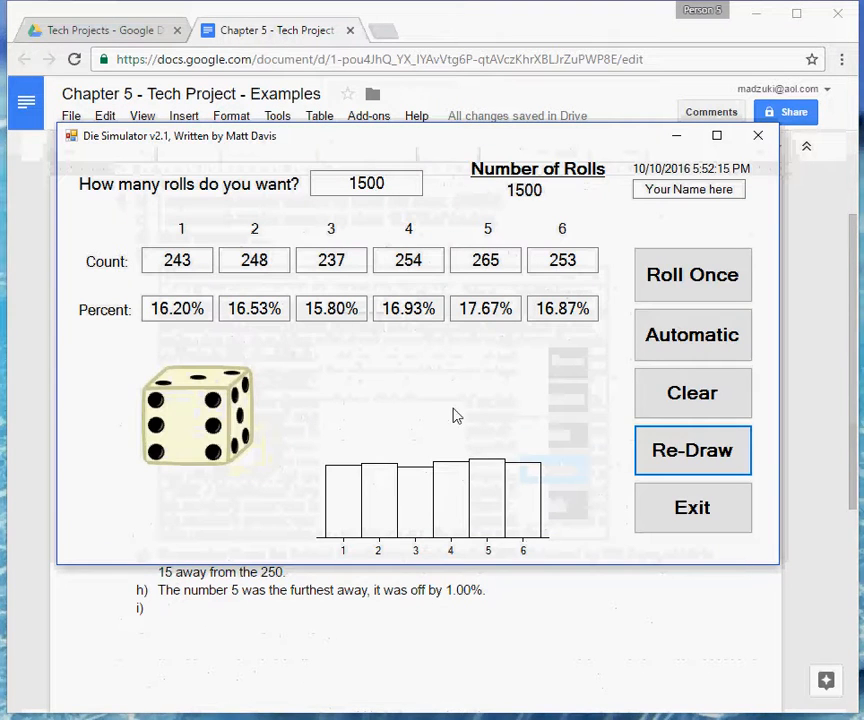
Clear the Die Simulator results, set the number of rolls to 600000, and move the simulator window aside.
click(688, 398)
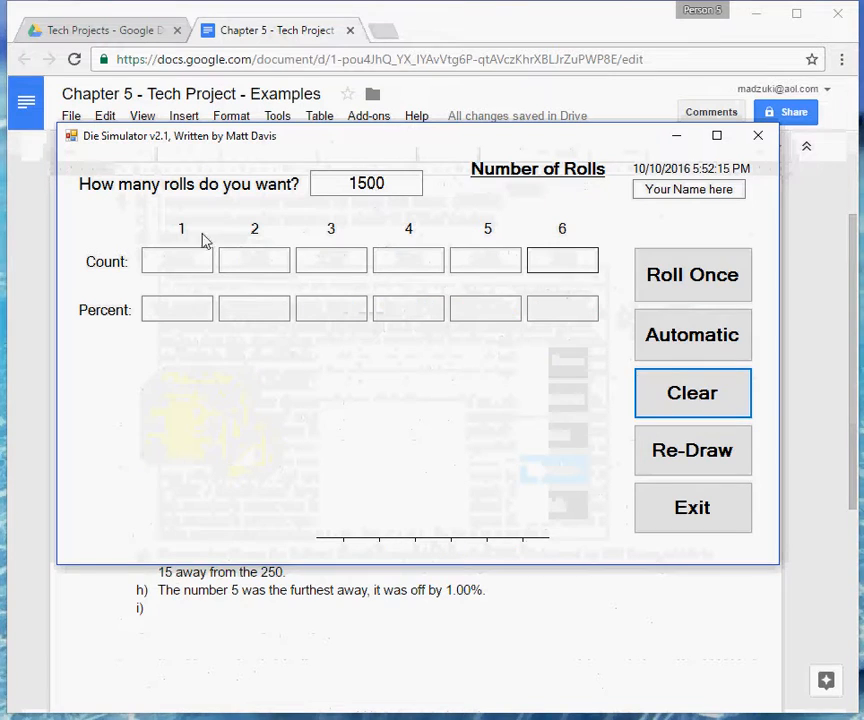
double_click(381, 183)
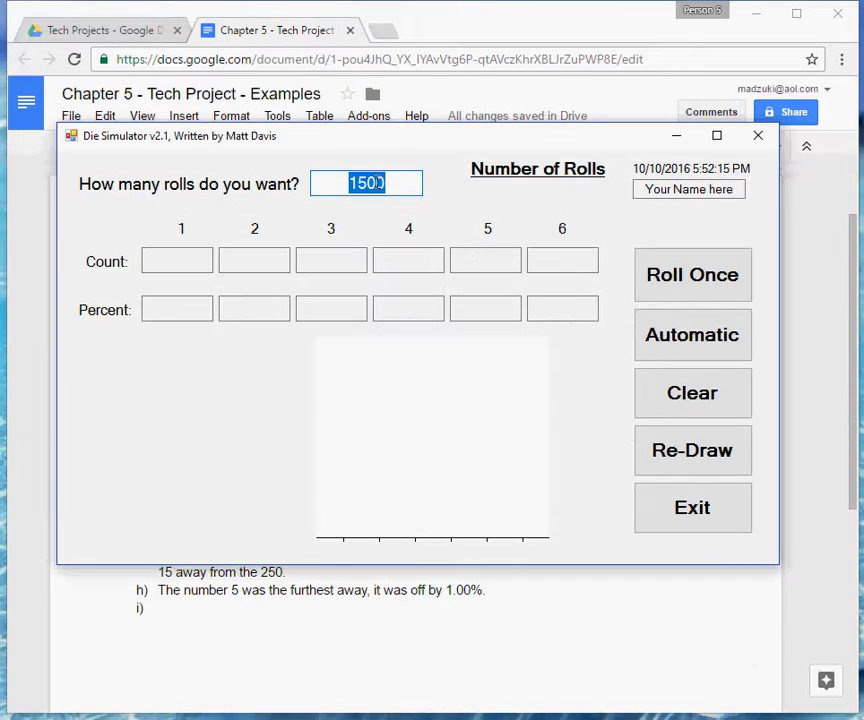
text(600000)
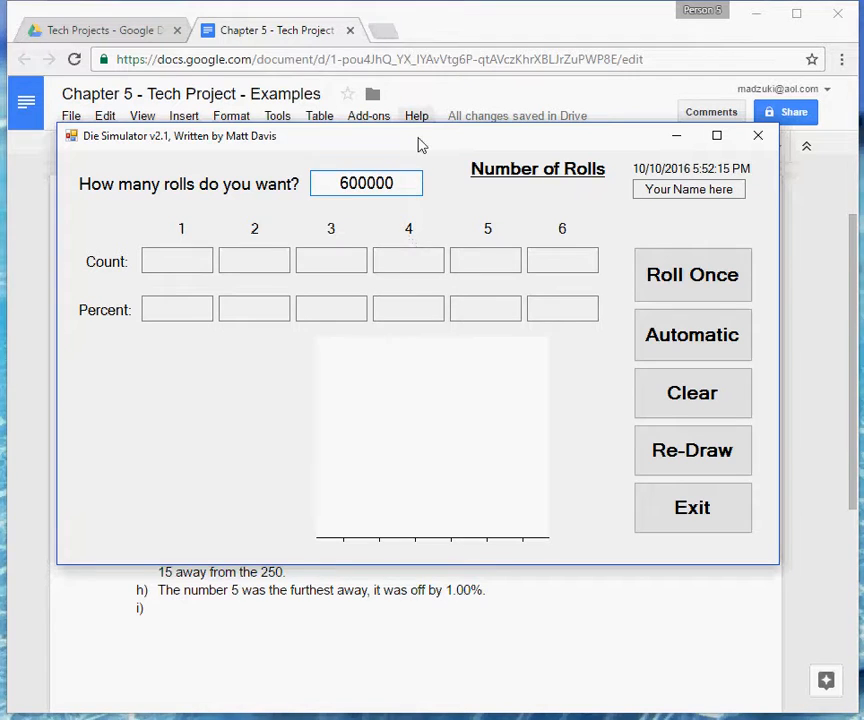
drag(418, 143, 505, 160)
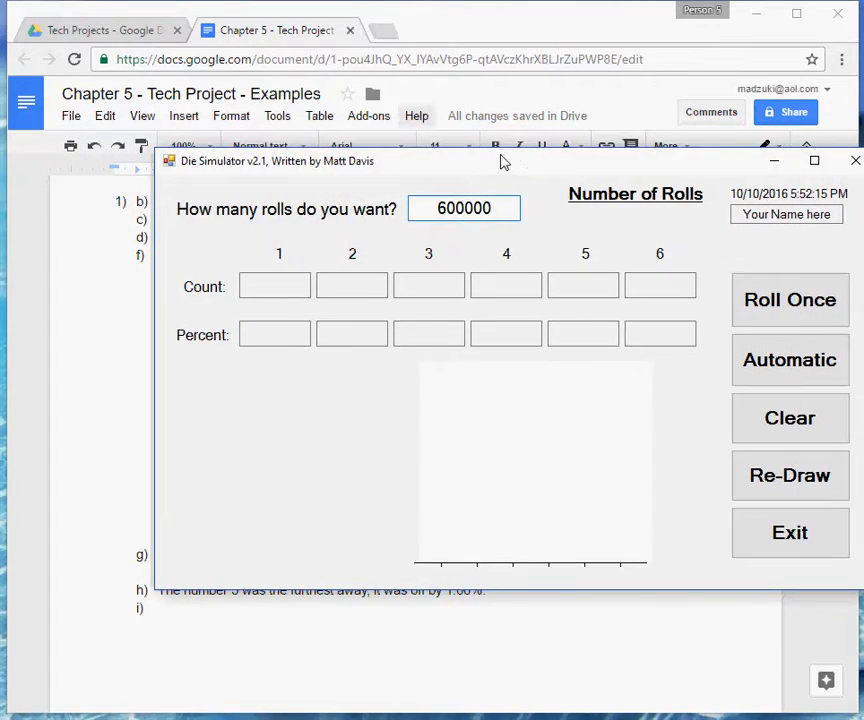
Recheck part I of the instructions and answer i) with "Expected count is now ___ . Expected percent is now ___ .", leaving both values as underscore blanks.
click(112, 31)
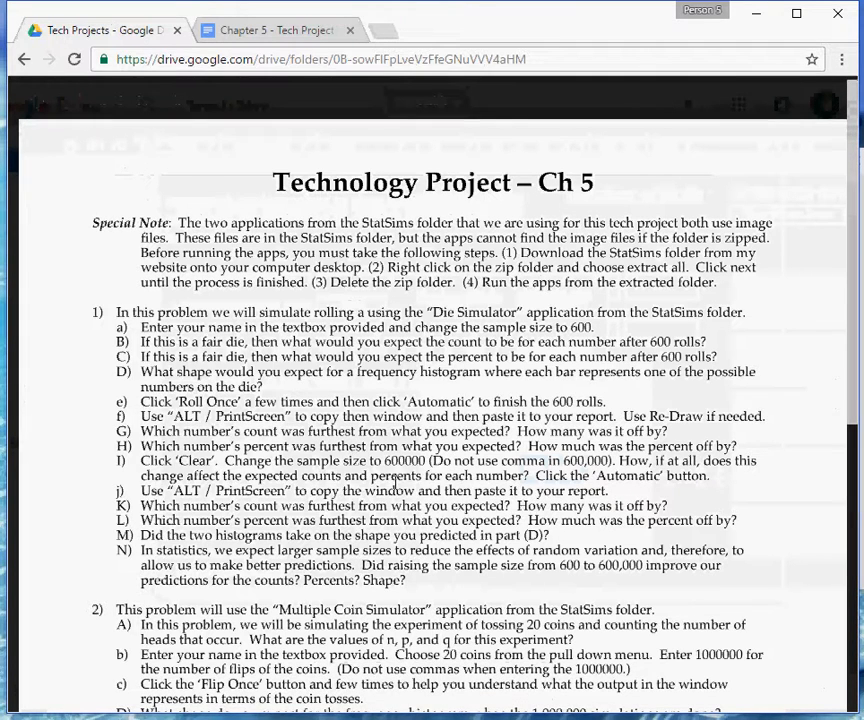
click(288, 32)
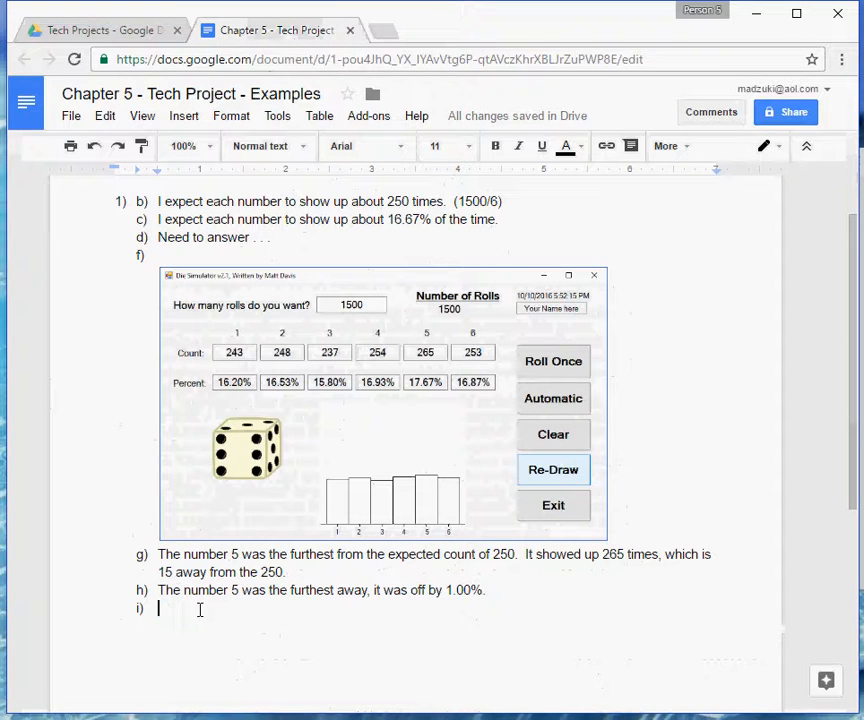
text(Expecte)
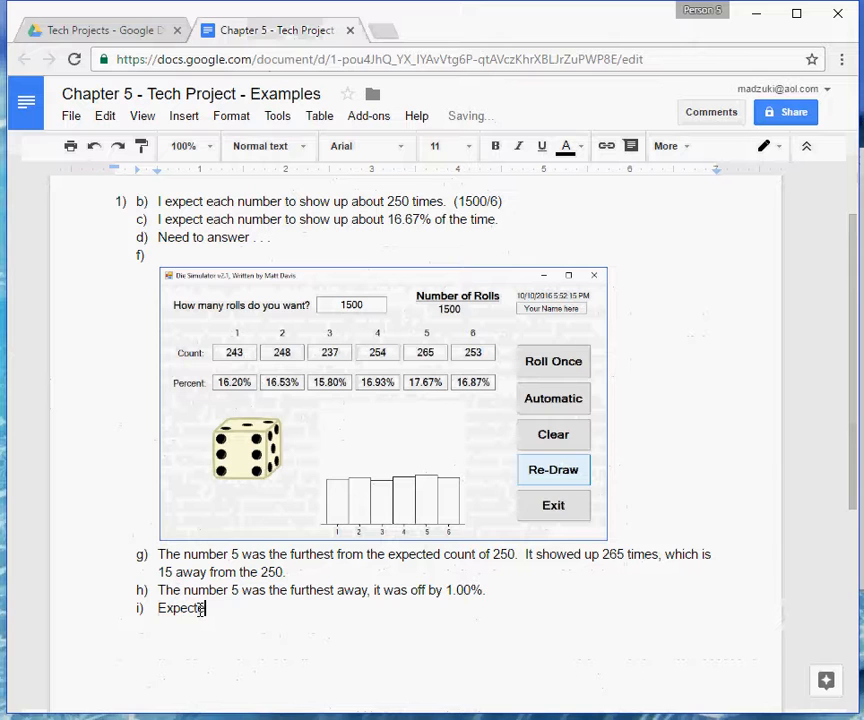
text(d count is n)
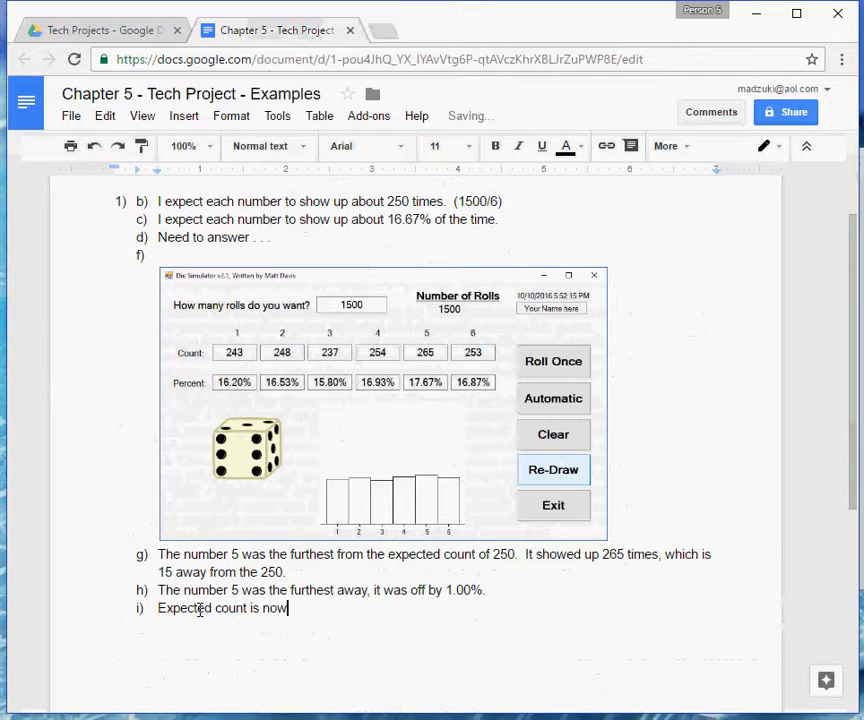
text(ow )
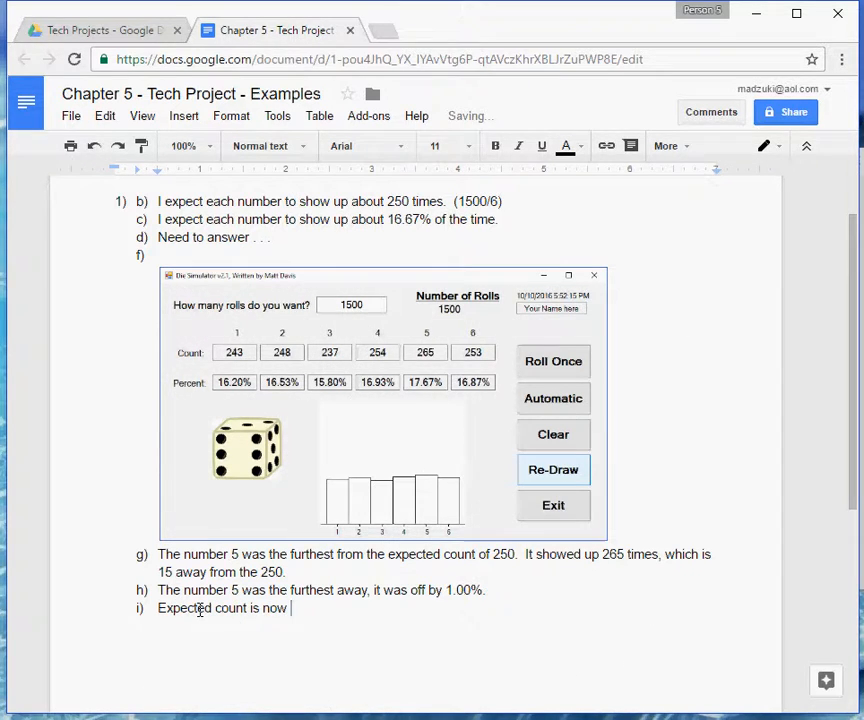
text(____________.  Ex)
text(pected)
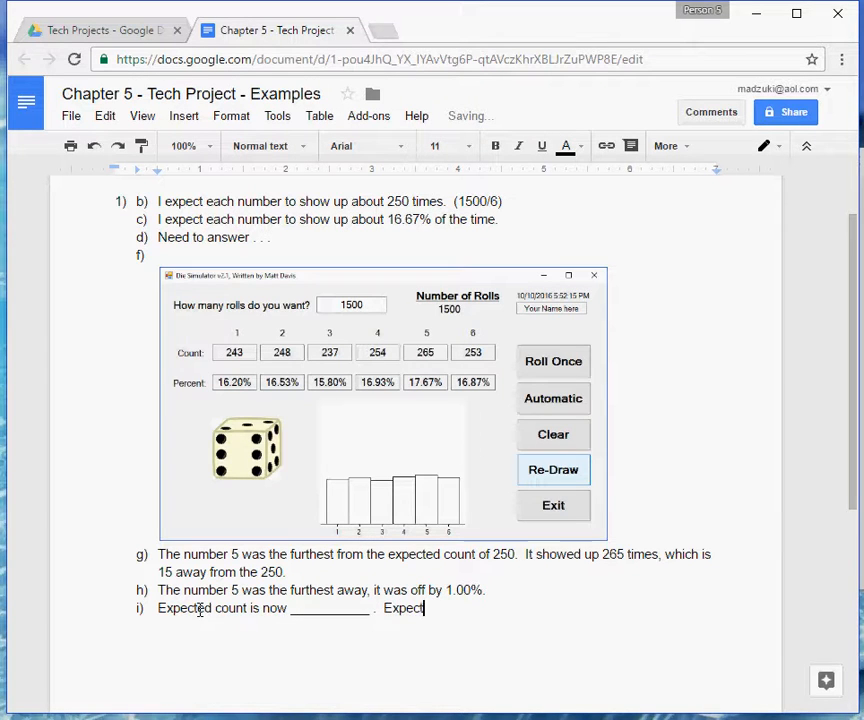
text( percent is no)
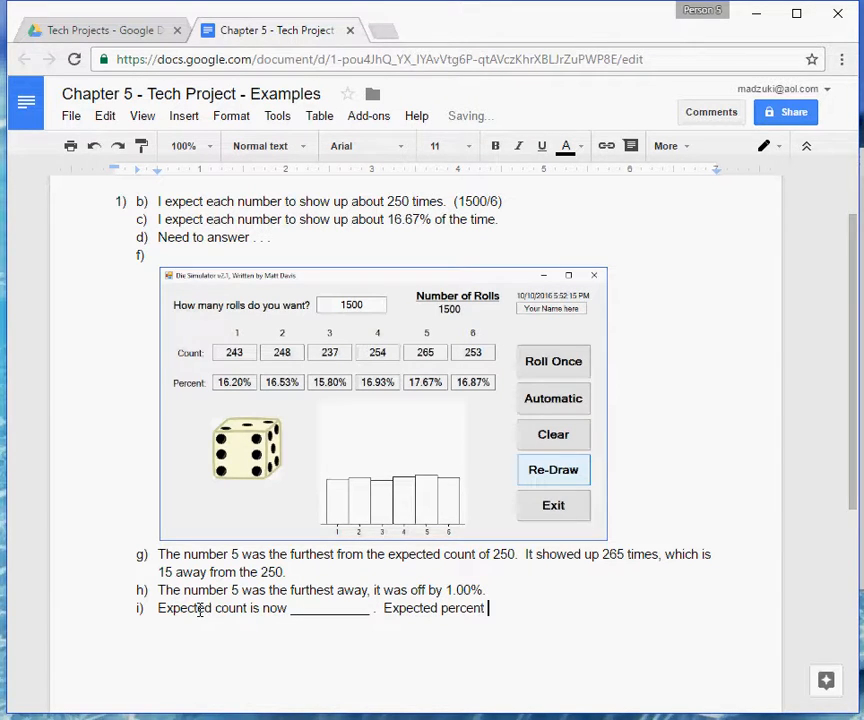
text(w _______________.)
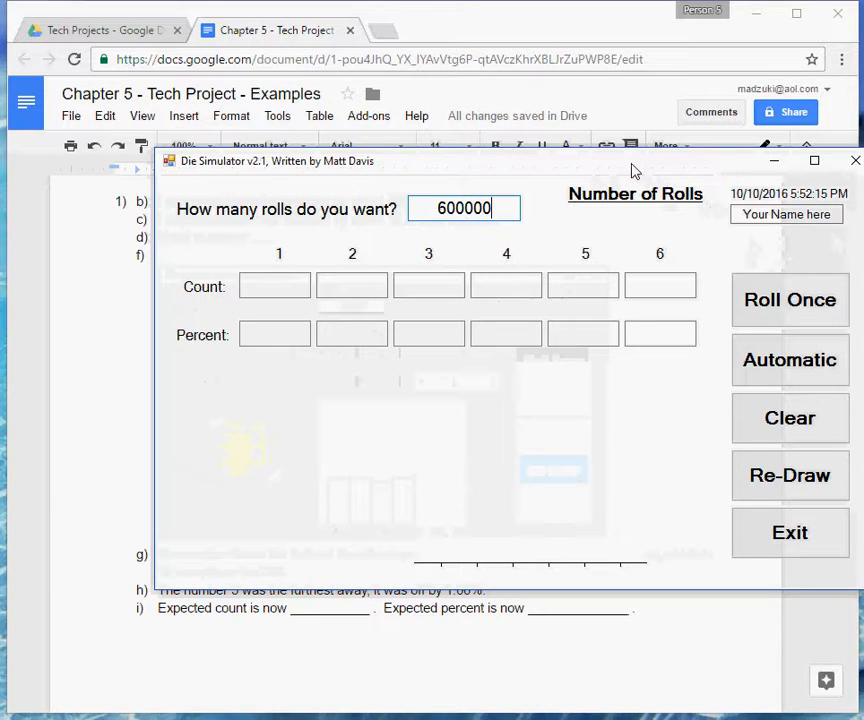
Close the Die Simulator and return to the Chapter 5 project instructions at part j.
drag(632, 170, 546, 152)
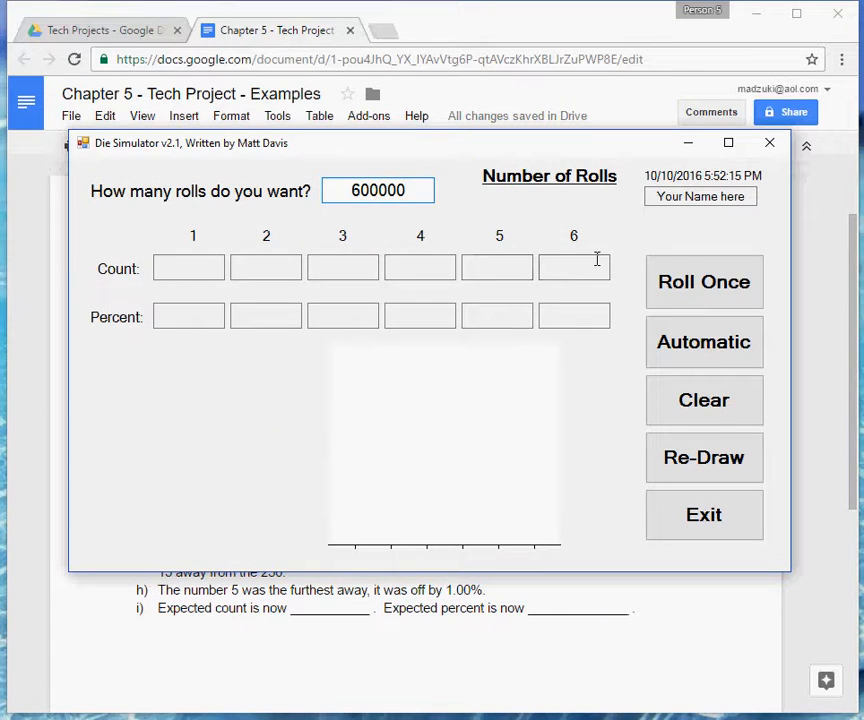
click(768, 145)
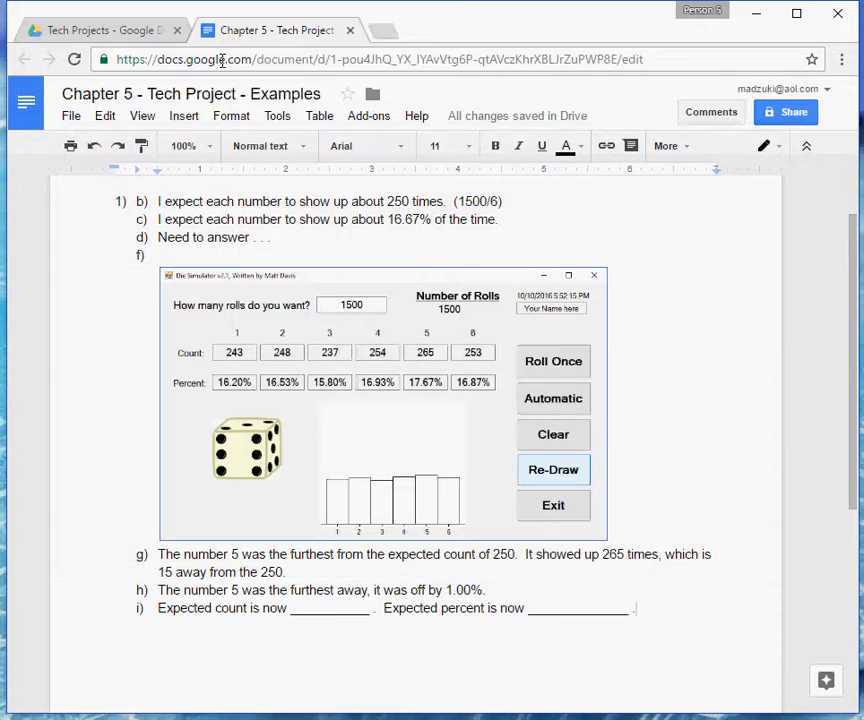
click(150, 30)
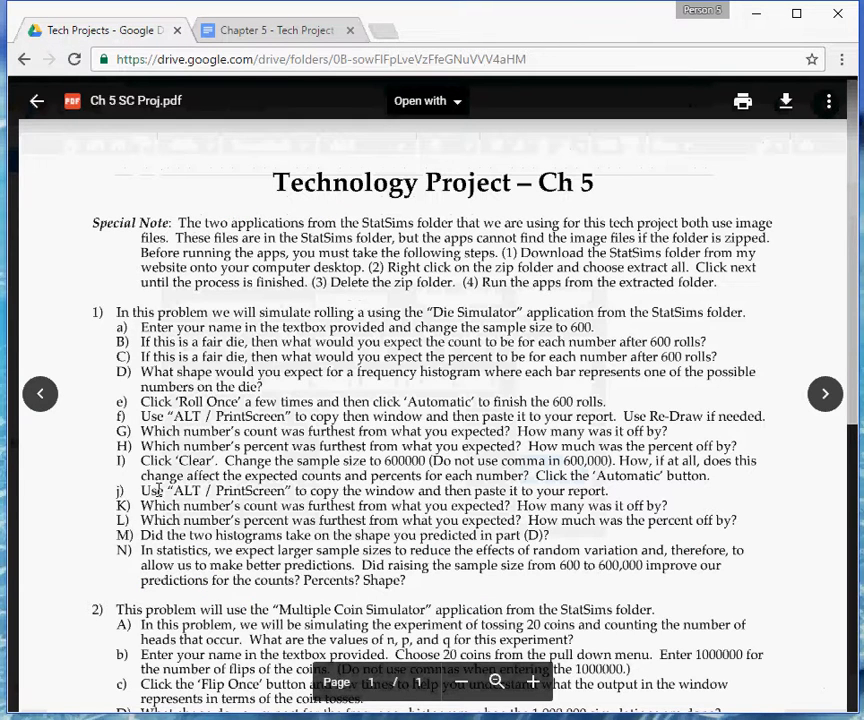